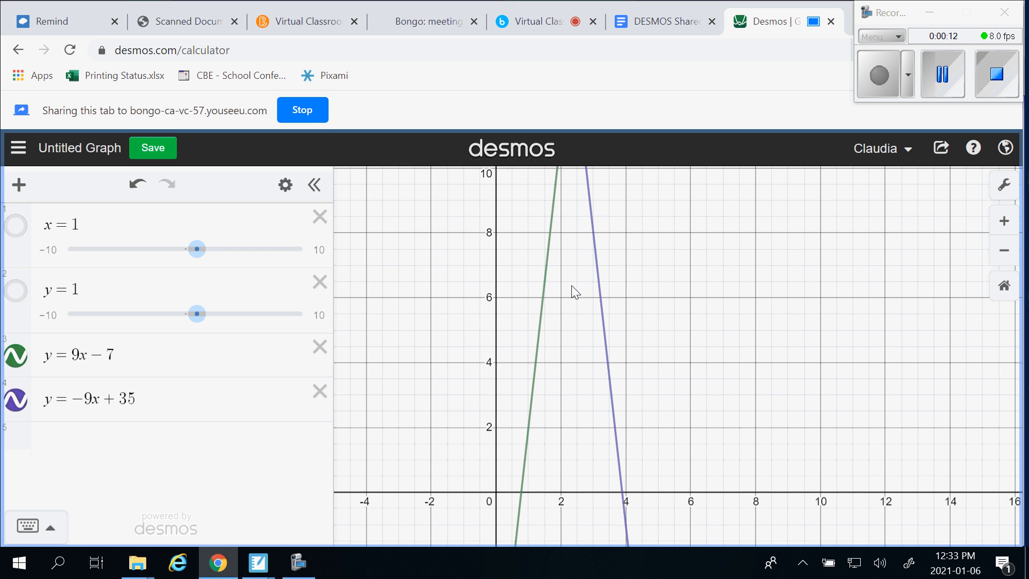
# Step: Try 10 as the constant subtracted in the green line y = 9x − 7, and restore it to 7
pyautogui.moveTo(680, 365); pyautogui.dragTo(730, 333)
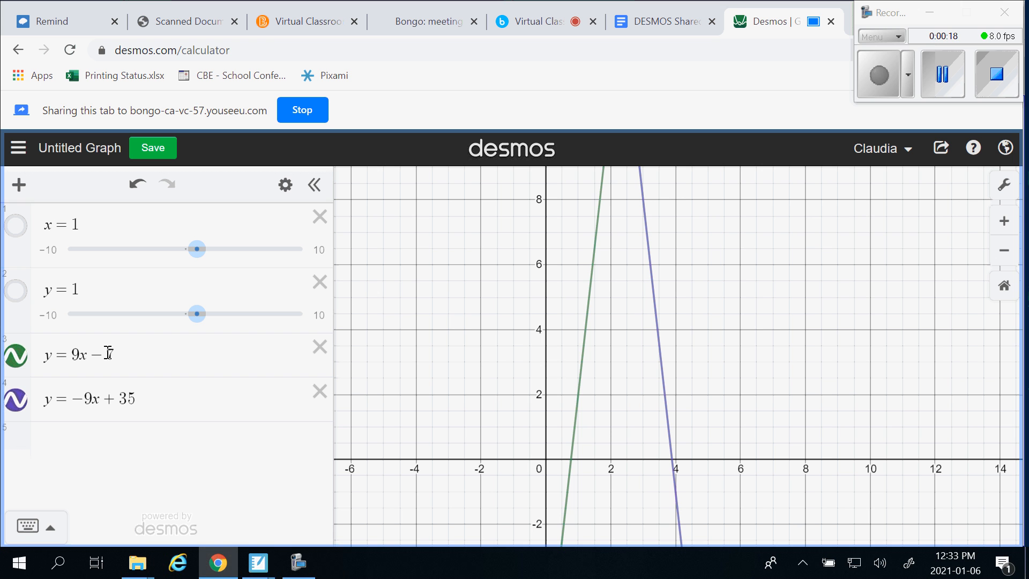
pyautogui.click(156, 360)
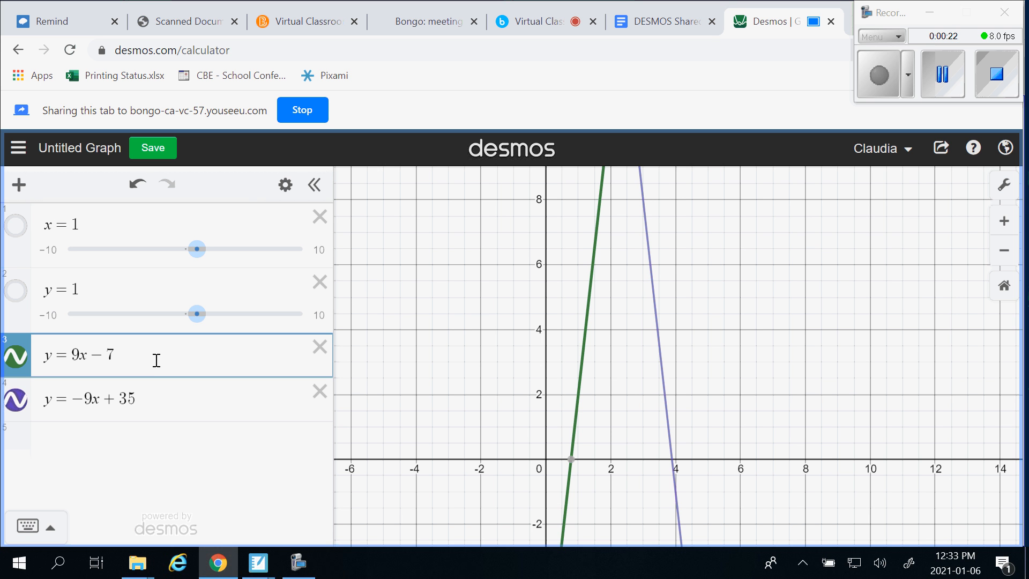
pyautogui.press('BackSpace')
pyautogui.write('8')
pyautogui.press('BackSpace')
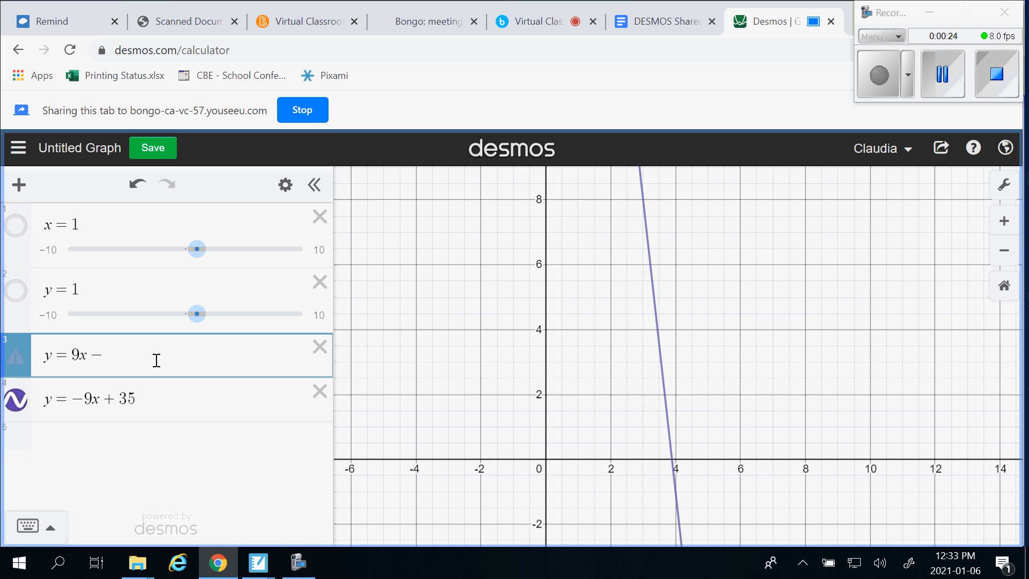
pyautogui.write('10')
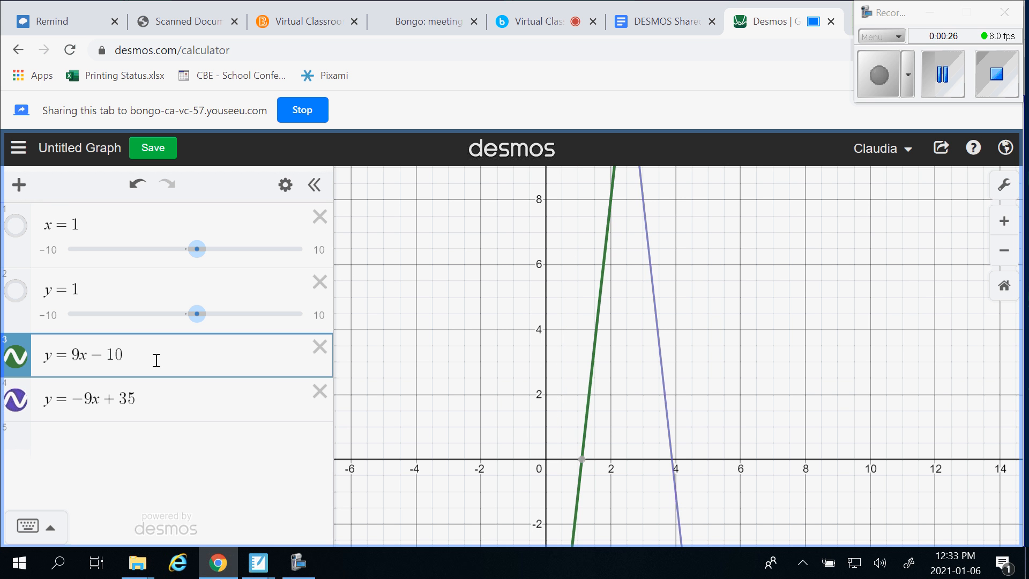
pyautogui.press('BackSpace')
pyautogui.press('BackSpace')
pyautogui.write('7')
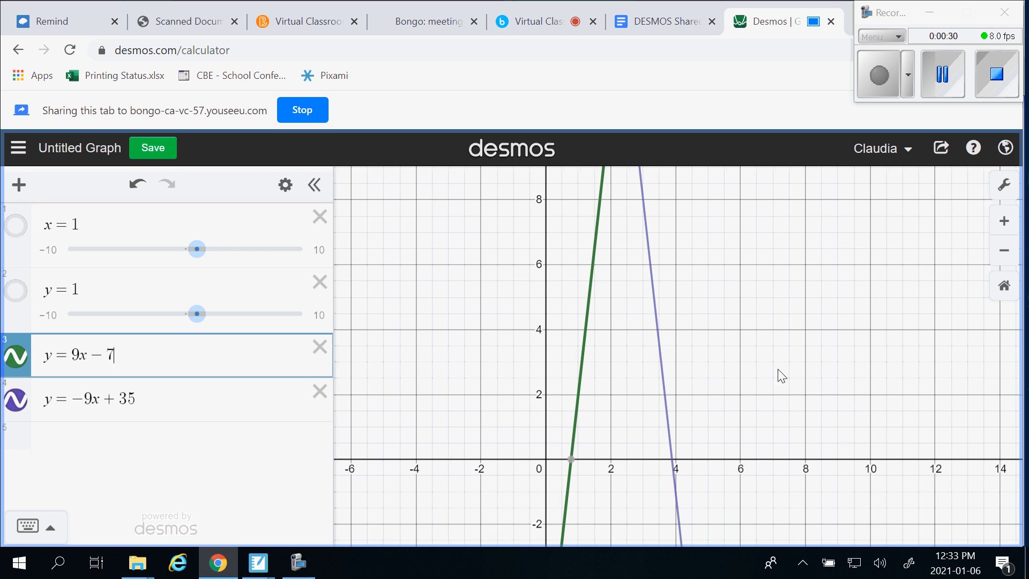
# Step: Set the constant of the purple line to 40 so its equation reads y = −9x + 40
pyautogui.moveTo(780, 374); pyautogui.dragTo(797, 366)
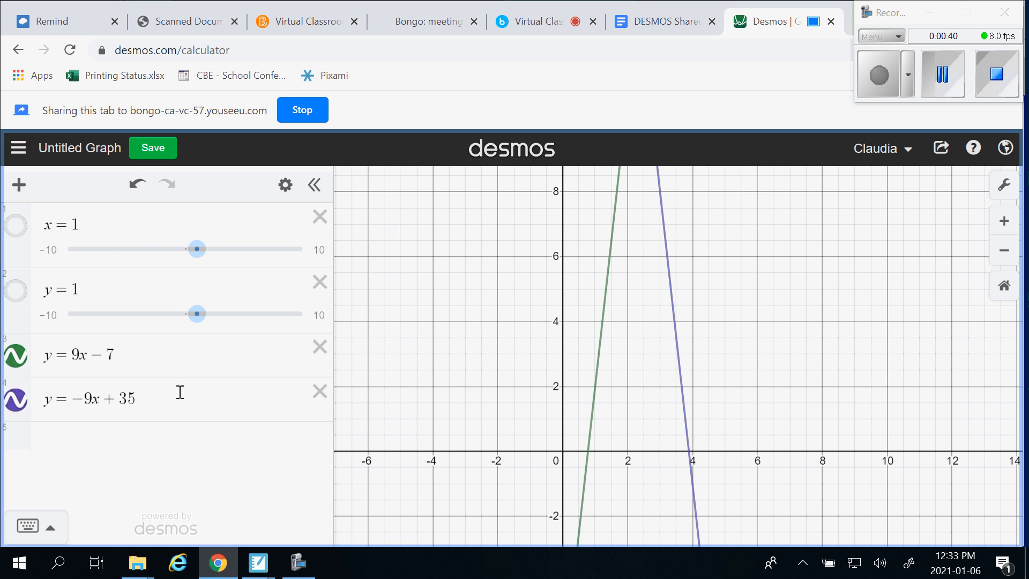
pyautogui.moveTo(743, 247); pyautogui.dragTo(716, 541)
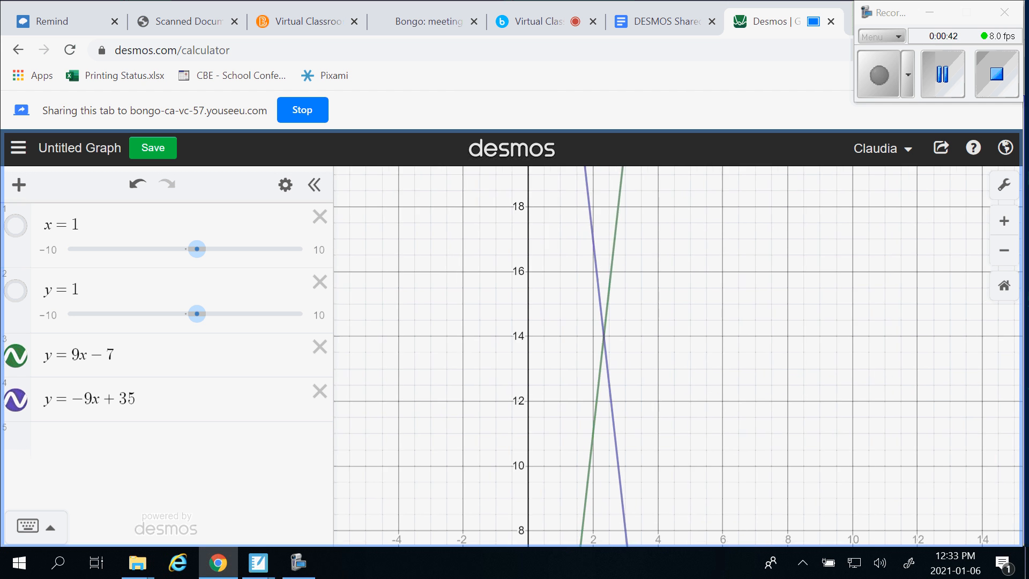
pyautogui.moveTo(681, 204); pyautogui.dragTo(705, 113)
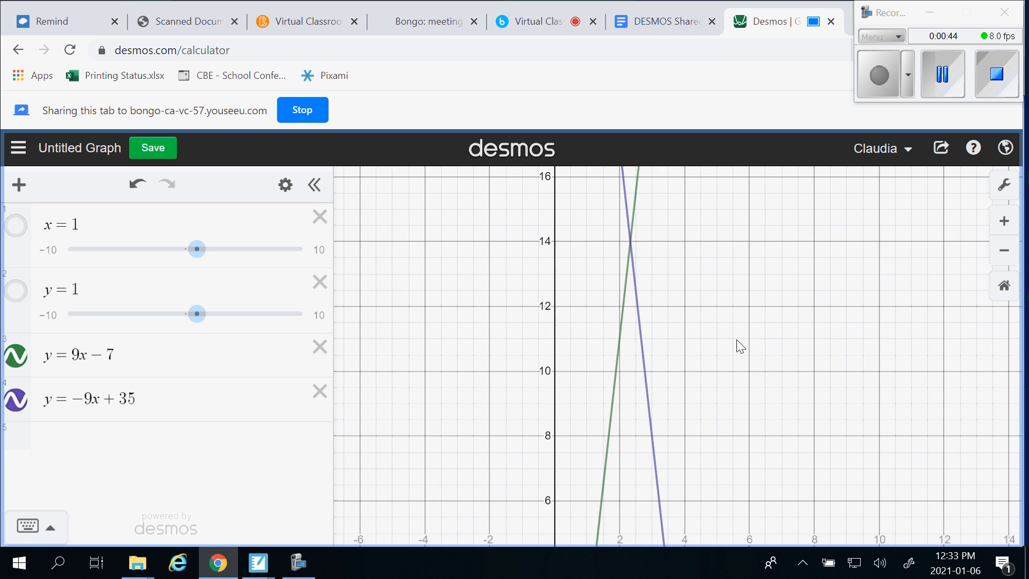
pyautogui.moveTo(746, 424); pyautogui.dragTo(752, 261)
pyautogui.moveTo(785, 414); pyautogui.dragTo(793, 354)
pyautogui.click(160, 398)
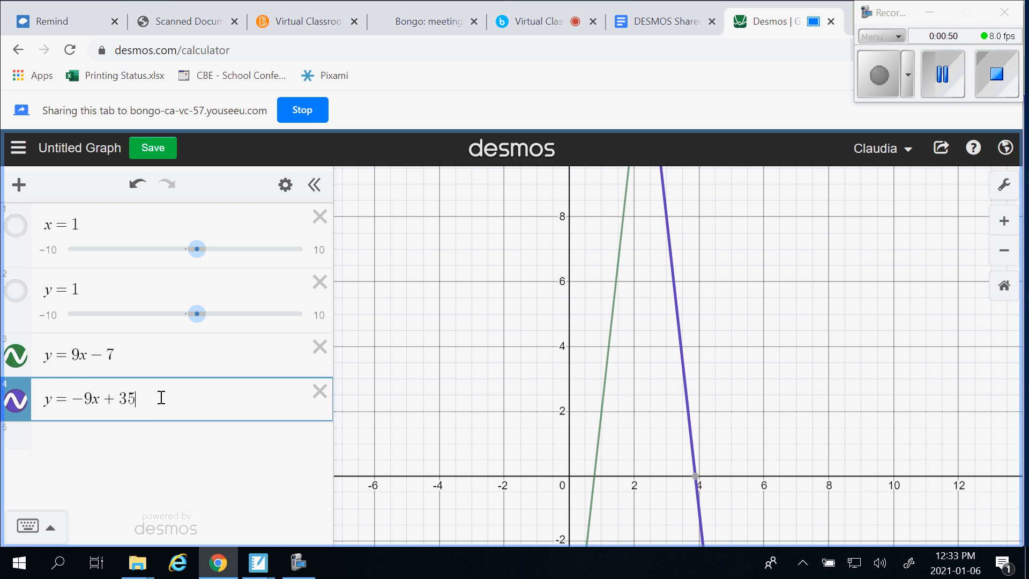
pyautogui.press('BackSpace')
pyautogui.press('BackSpace')
pyautogui.write('40')
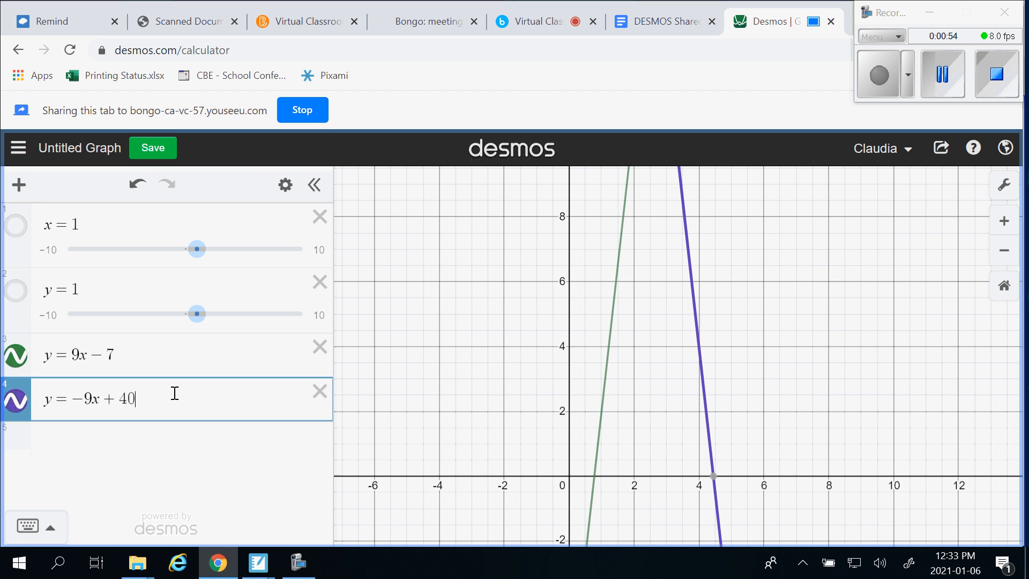
pyautogui.moveTo(795, 354); pyautogui.dragTo(816, 369)
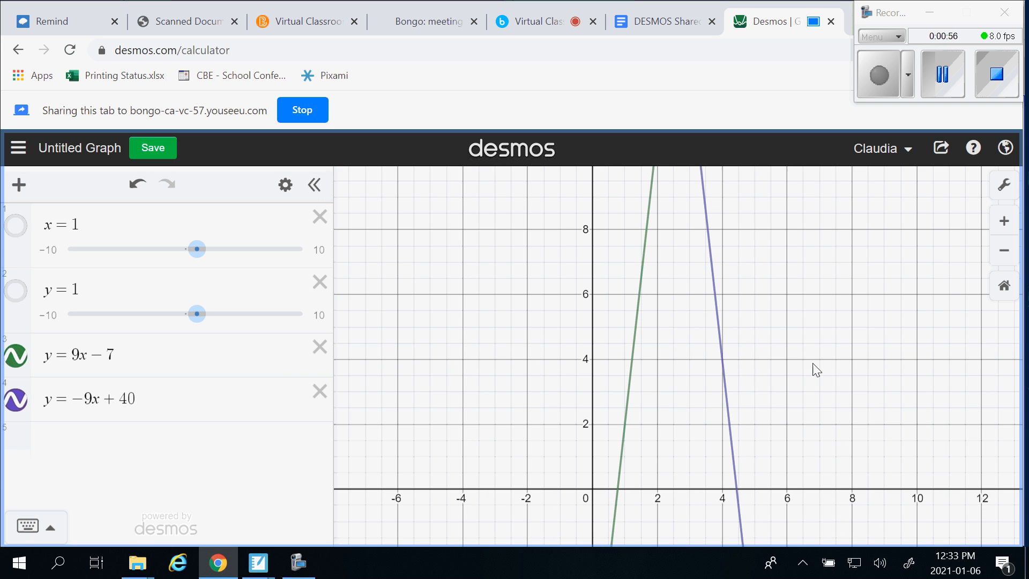
# Step: Restrict the green line y = 9x − 7 to the range {0 < y < 6}
pyautogui.click(208, 354)
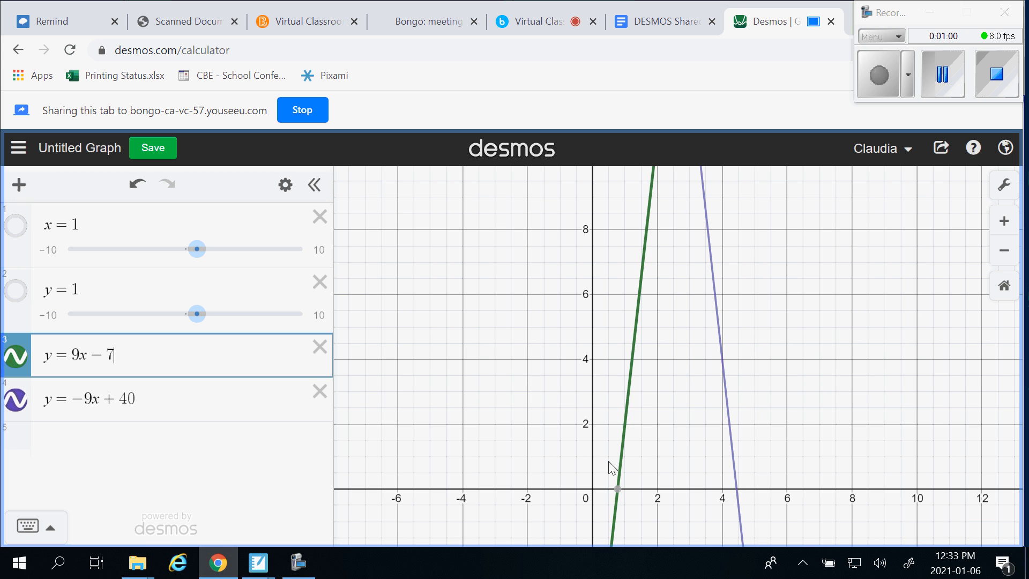
pyautogui.click(693, 263)
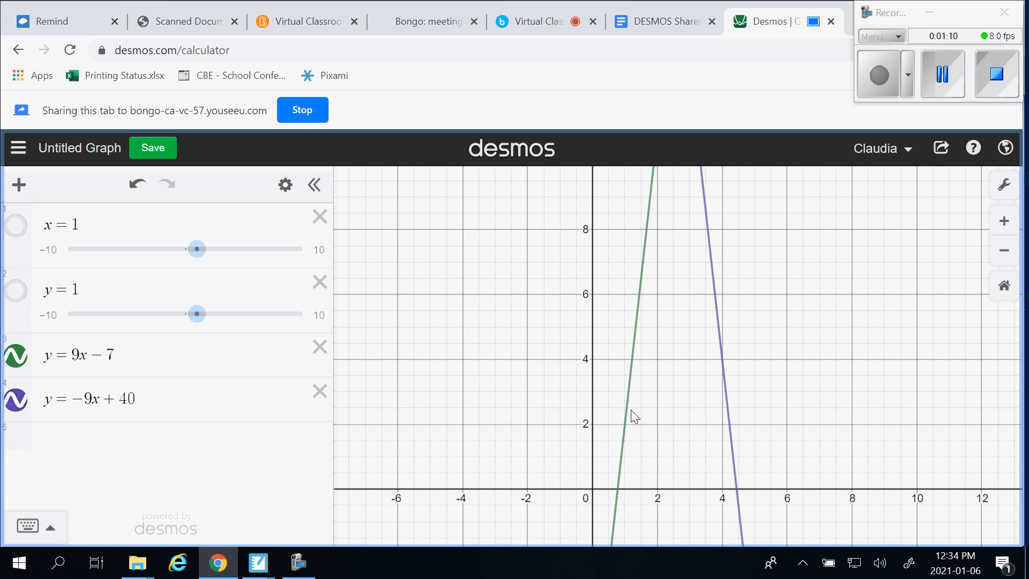
pyautogui.click(218, 356)
pyautogui.moveTo(619, 491)
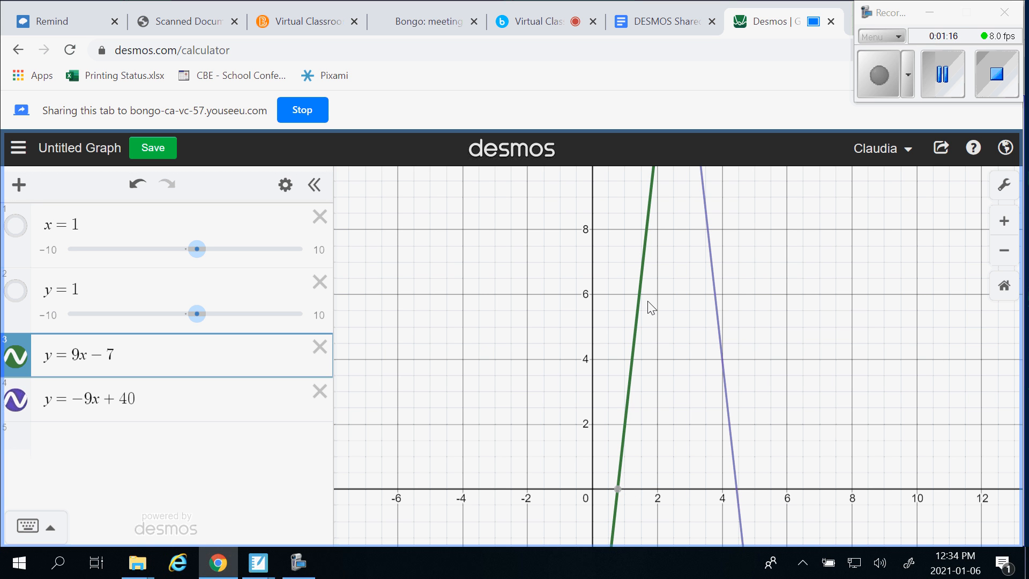
pyautogui.write('{')
pyautogui.write('0<y')
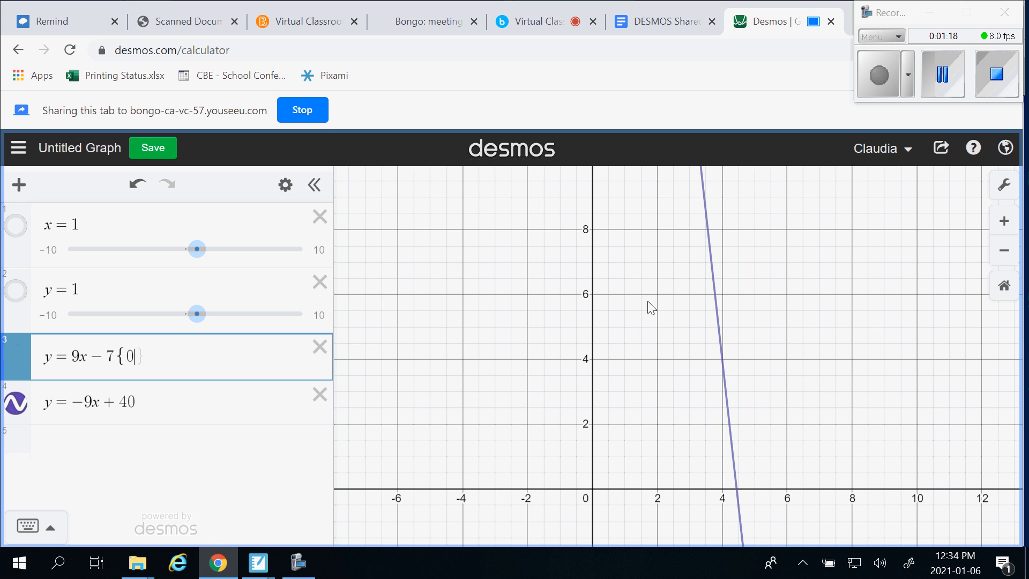
pyautogui.write('<6')
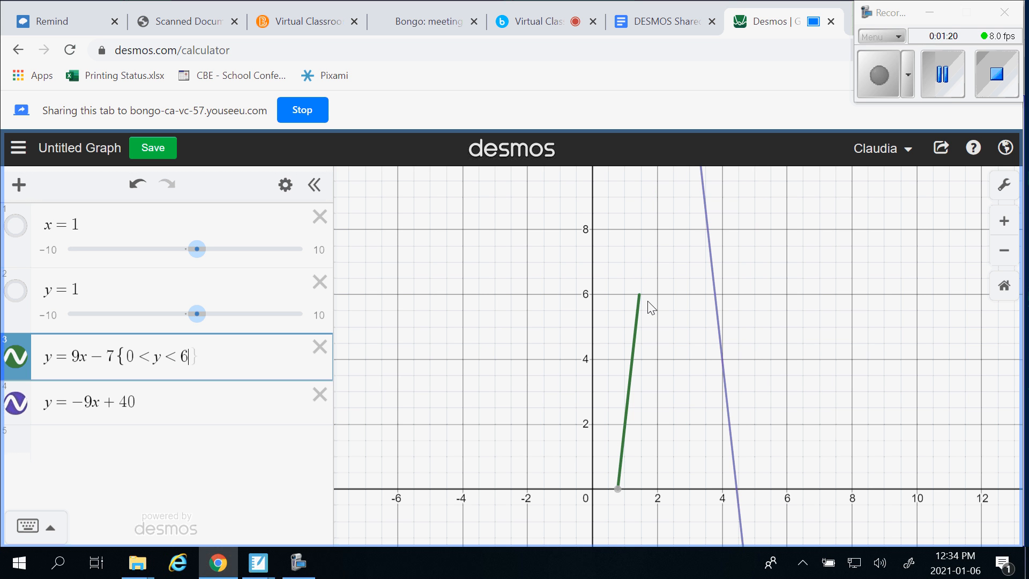
pyautogui.press('Right')
# Step: Read the coordinates of the point on the purple line y = −9x + 40 at a height of 6
pyautogui.click(180, 405)
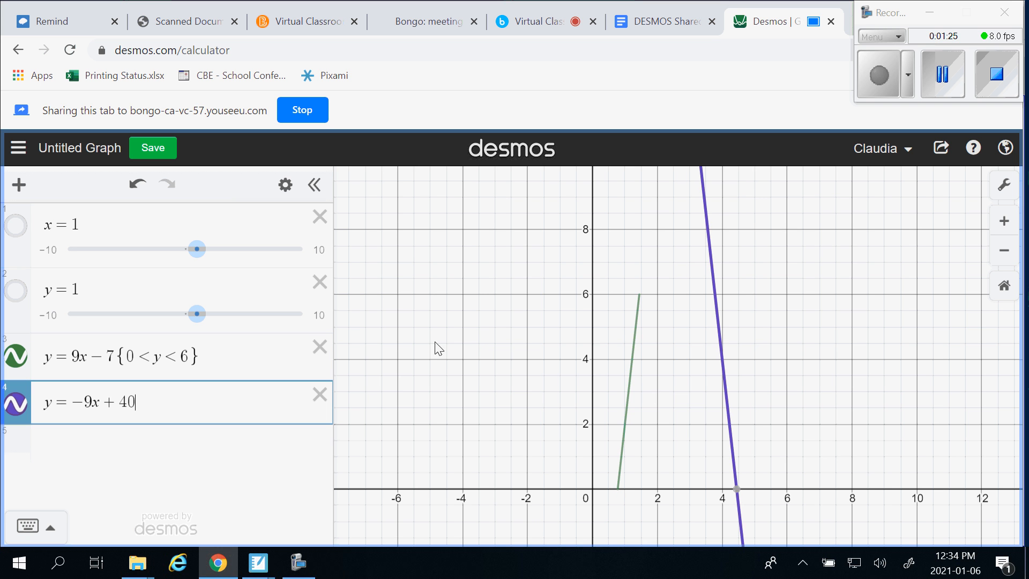
pyautogui.click(715, 293)
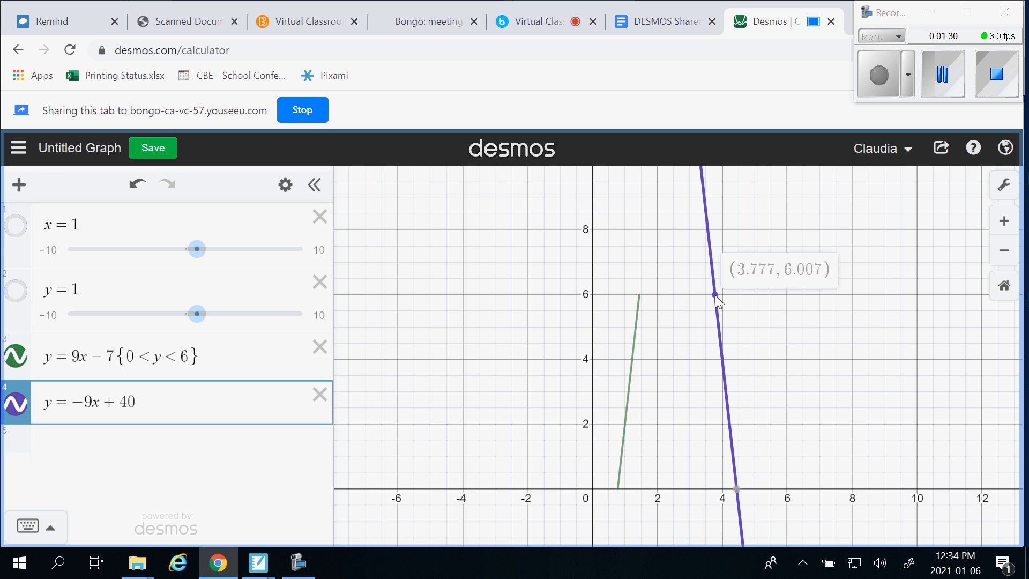
pyautogui.click(240, 402)
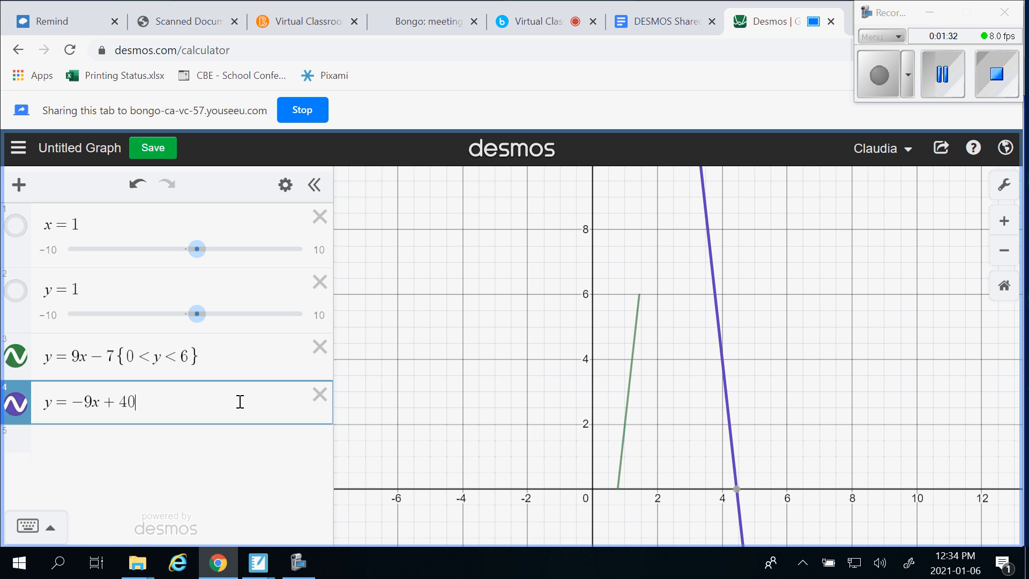
pyautogui.write('{3.777<x<')
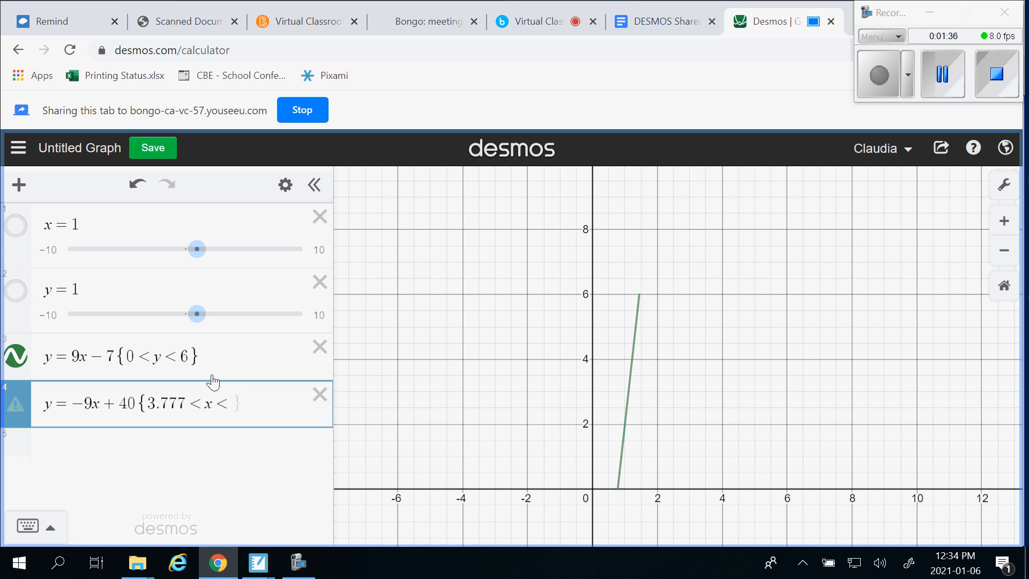
pyautogui.press('BackSpace')
pyautogui.press('BackSpace')
pyautogui.press('BackSpace')
pyautogui.press('BackSpace')
pyautogui.press('BackSpace')
pyautogui.press('BackSpace')
pyautogui.press('BackSpace')
pyautogui.press('BackSpace')
pyautogui.press('BackSpace')
# Step: Restrict the purple line y = −9x + 40 to the domain {3.777 < x < 4.444}
pyautogui.moveTo(740, 491)
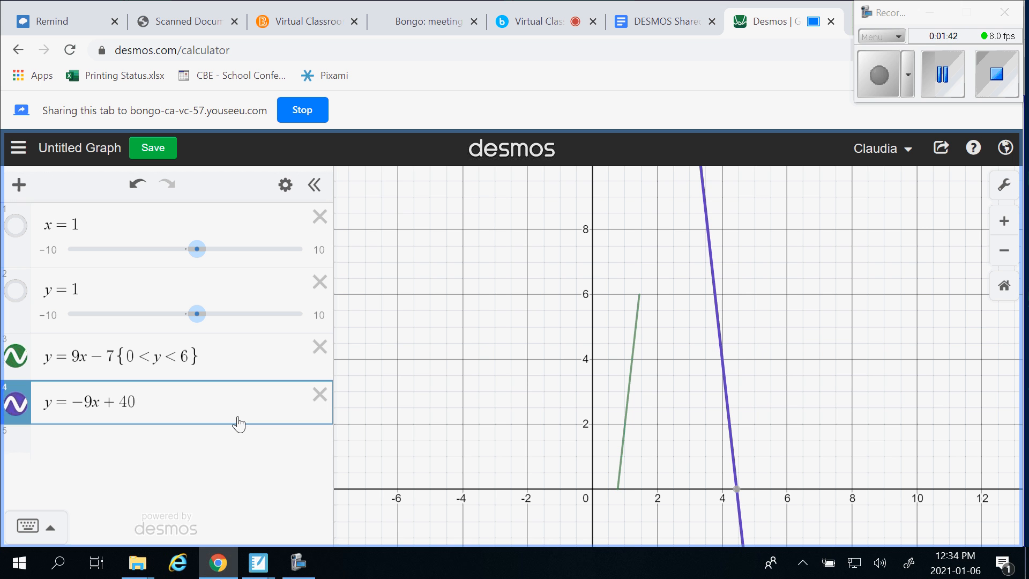
pyautogui.write('{3.777')
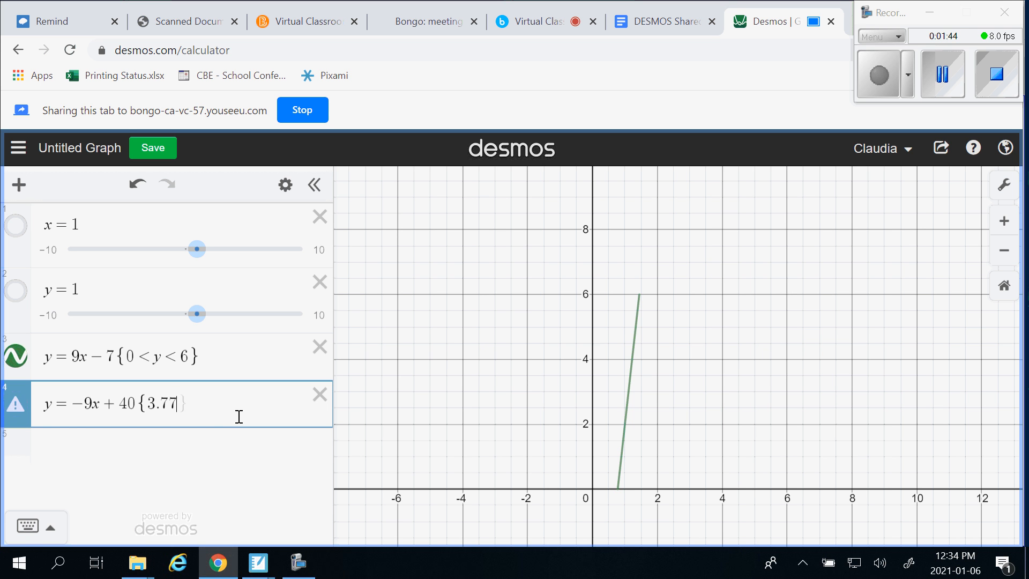
pyautogui.write('<x<4.444}')
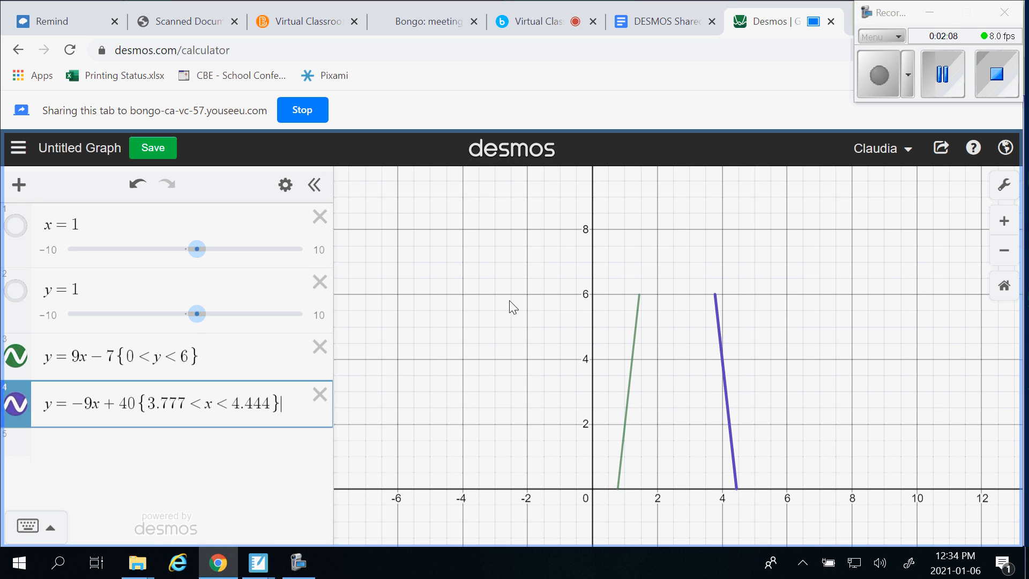
# Step: Add the parabola y = x^2 as a new expression and make it open downward as y = −x^2
pyautogui.press('Return')
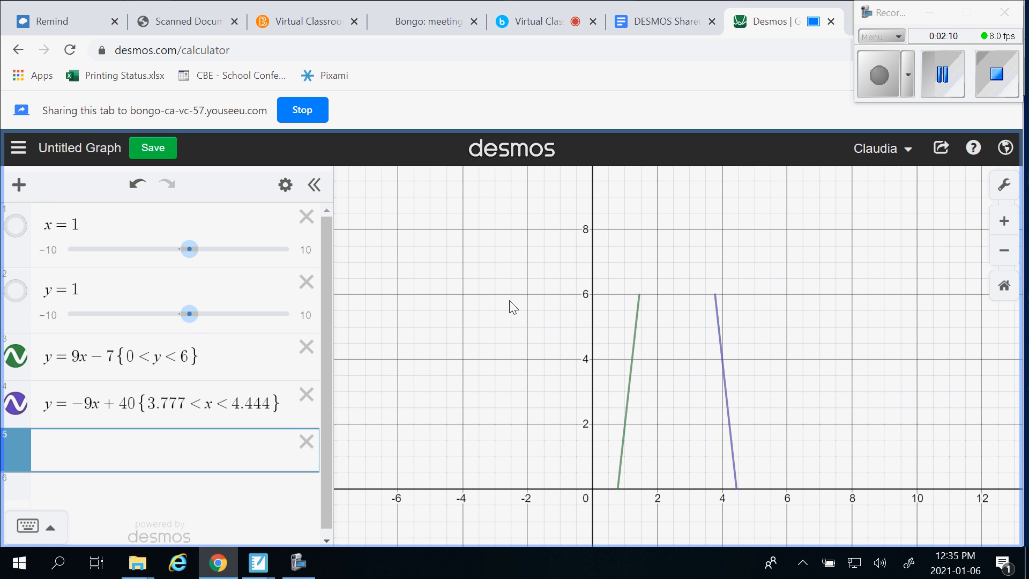
pyautogui.write('y=x')
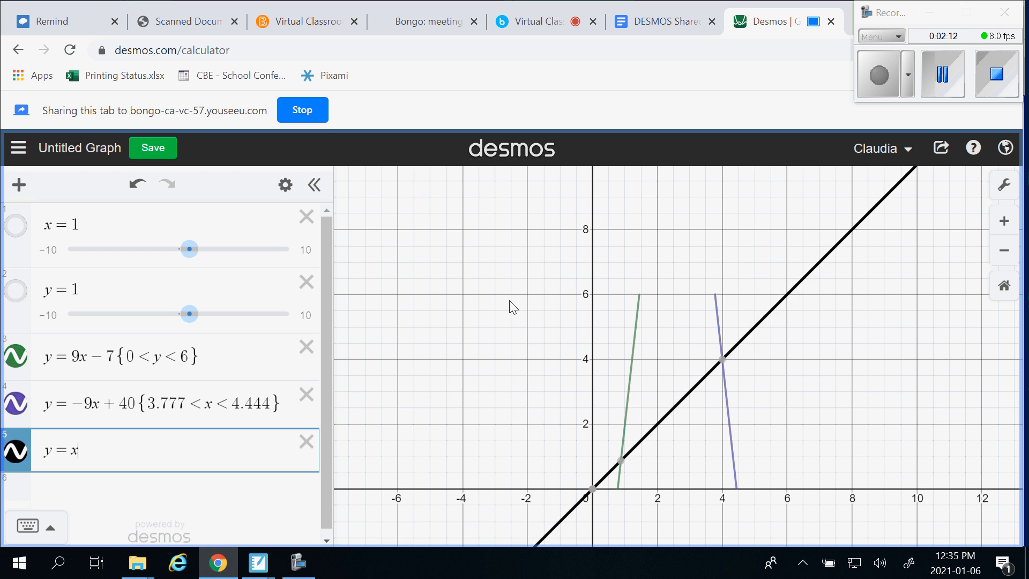
pyautogui.write('^2')
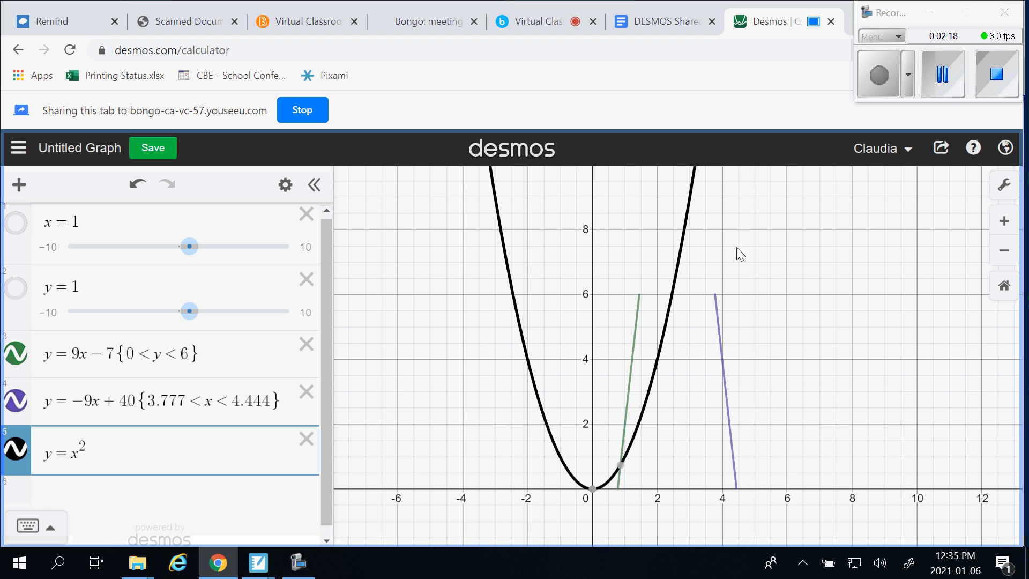
pyautogui.click(949, 81)
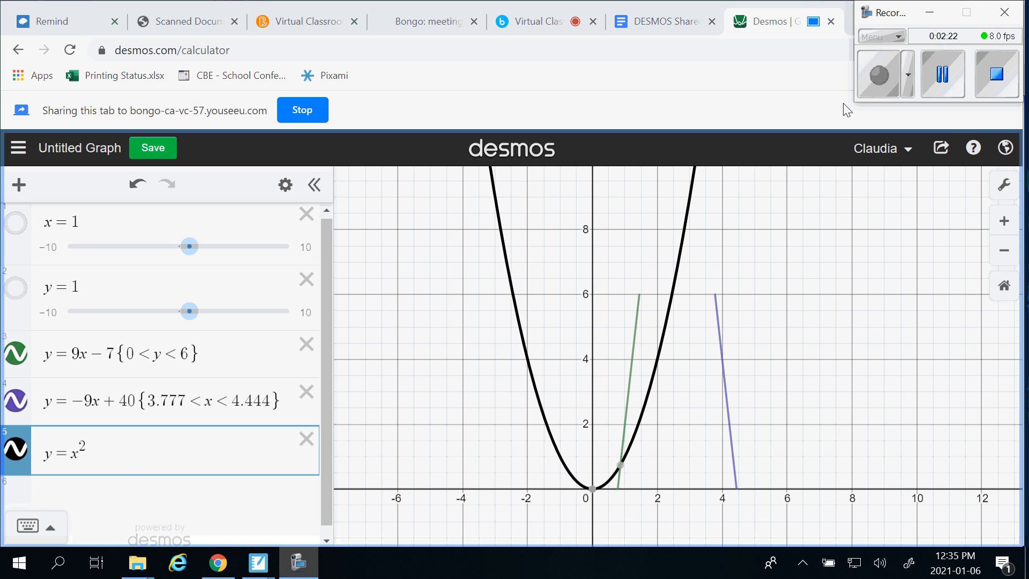
pyautogui.click(73, 455)
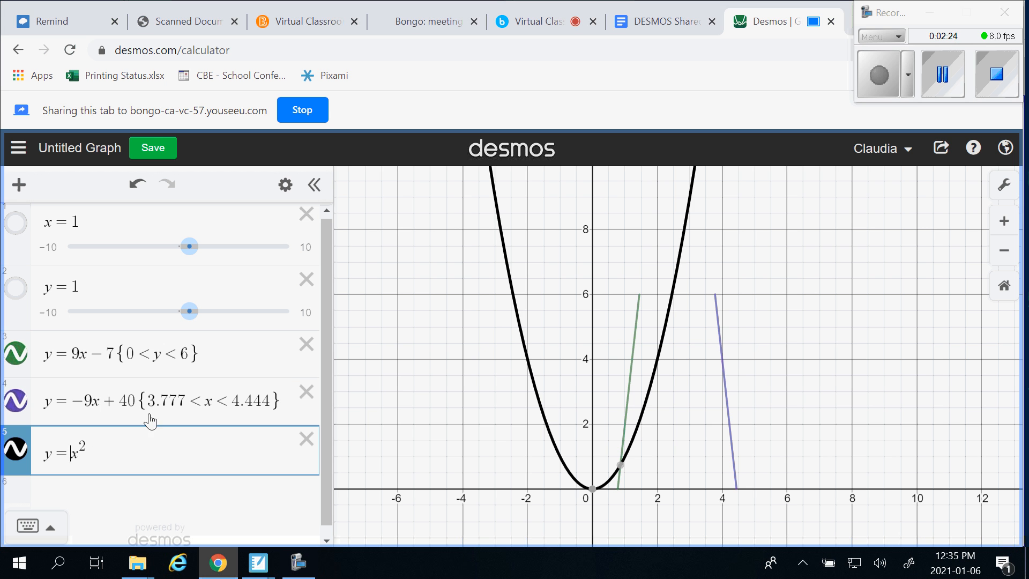
pyautogui.write('-')
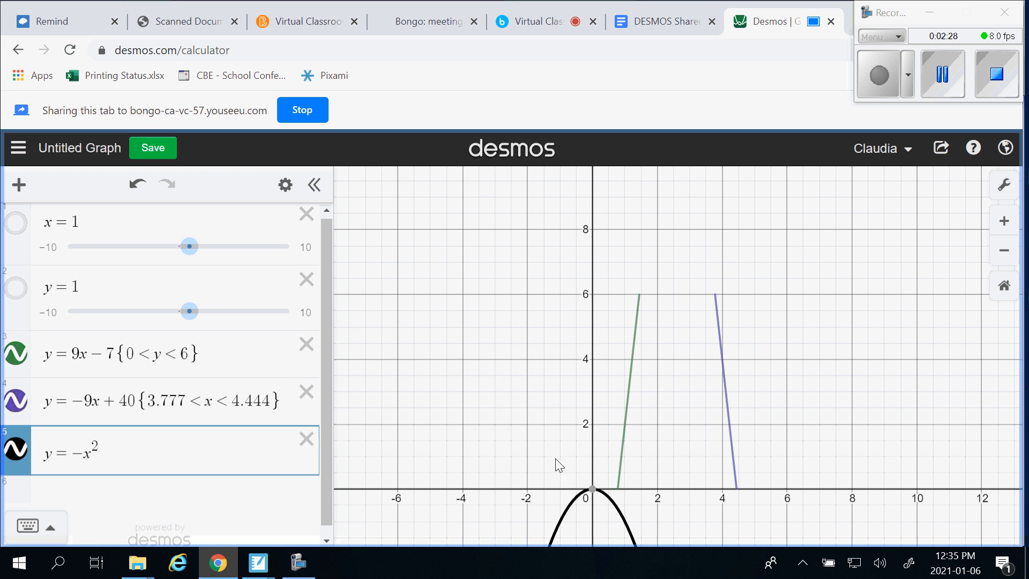
# Step: Widen the parabola by trying coefficients −0.5 and −0.1, and set the coefficient to −0.2
pyautogui.moveTo(558, 462); pyautogui.dragTo(566, 379)
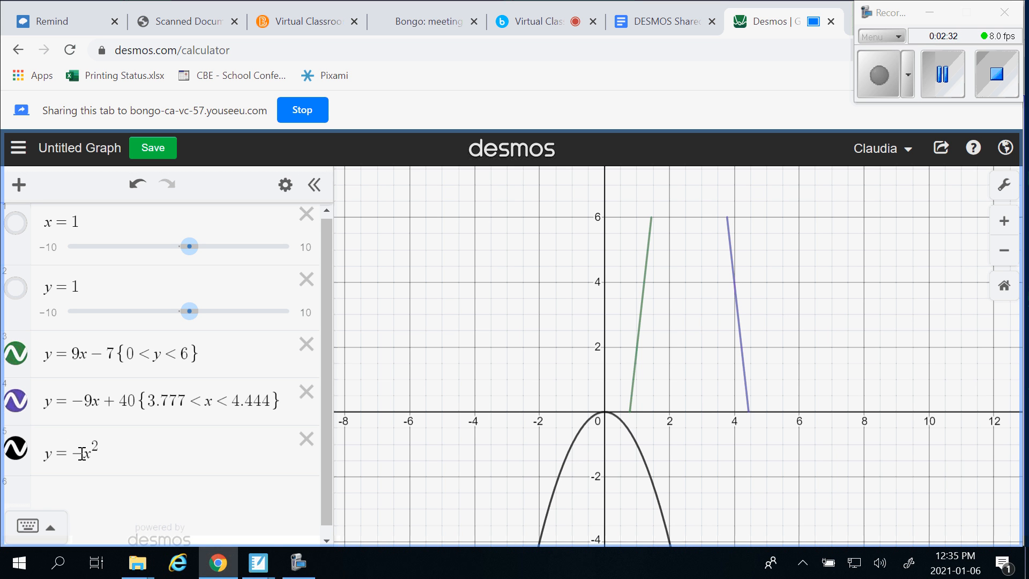
pyautogui.click(136, 445)
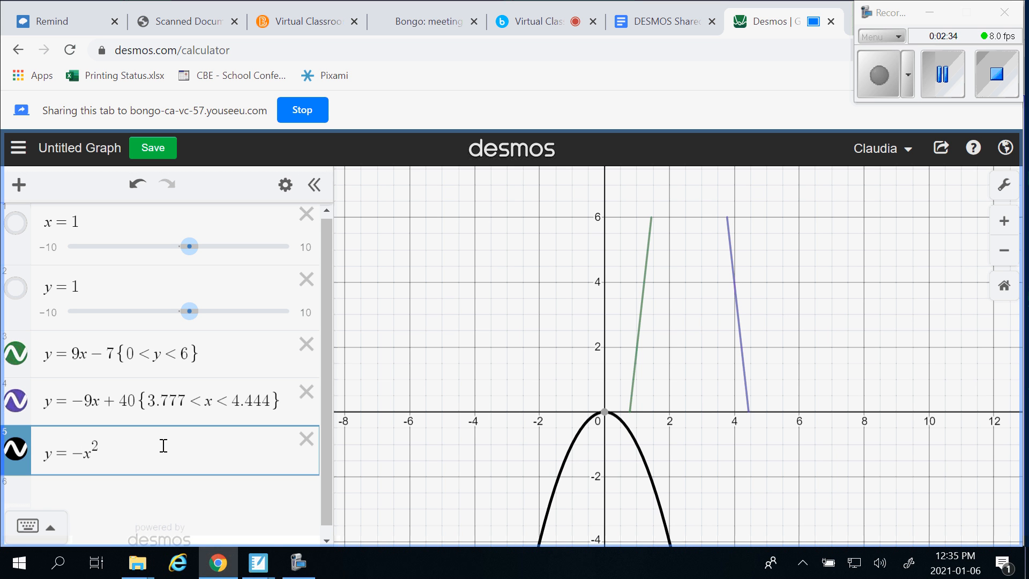
pyautogui.write('0.5')
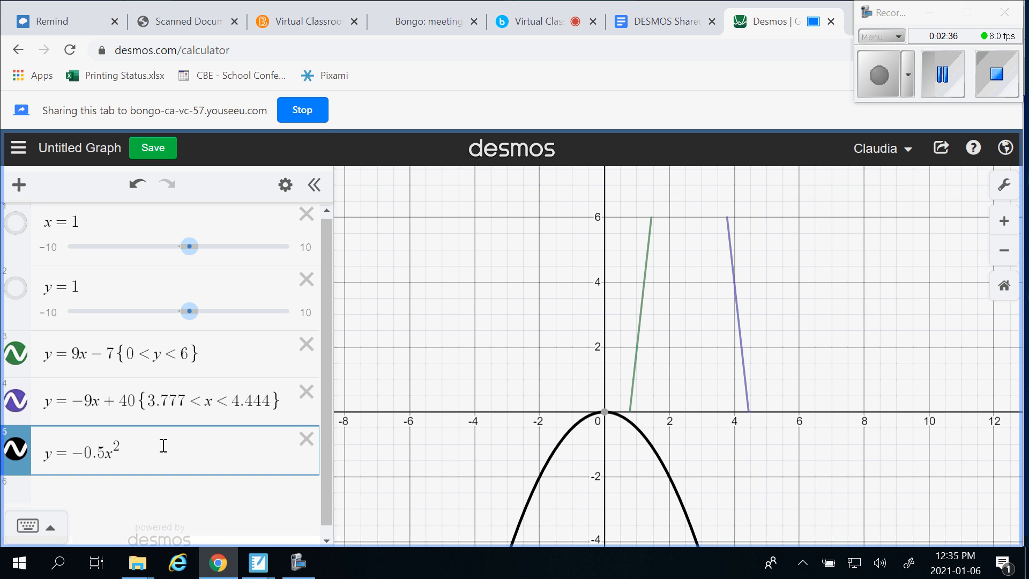
pyautogui.press('BackSpace')
pyautogui.write('1')
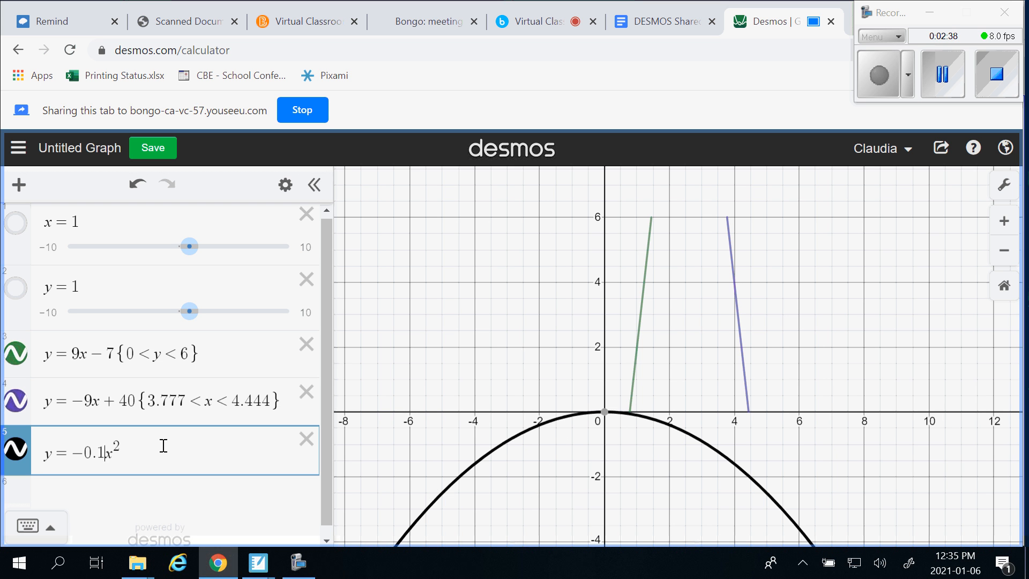
pyautogui.press('BackSpace')
pyautogui.write('2')
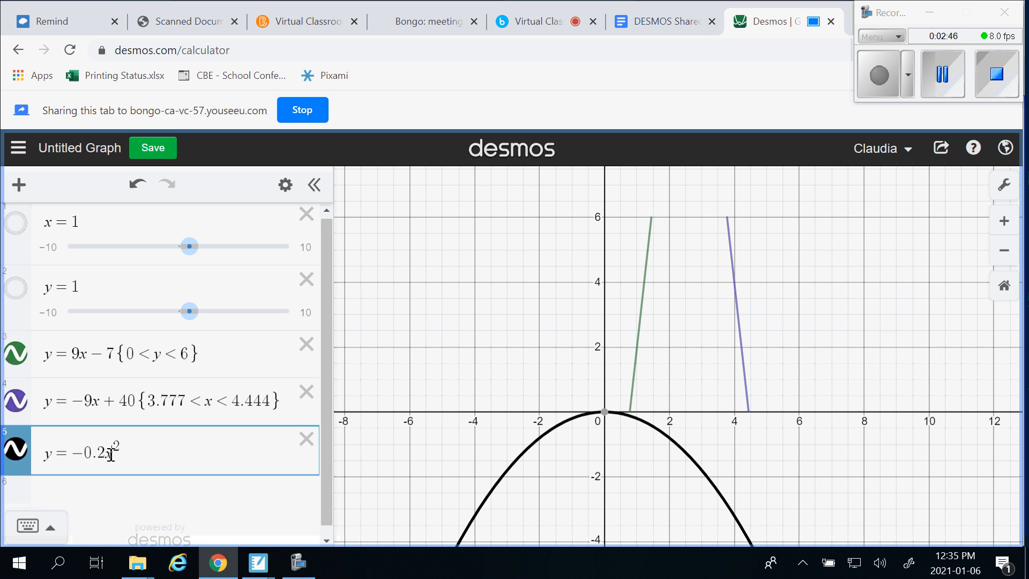
# Step: Shift the parabola horizontally by squaring (x − 3), then trying 2.5, and settle on (x − 2.6)
pyautogui.moveTo(609, 418)
pyautogui.click(113, 453)
pyautogui.doubleClick(109, 453)
pyautogui.write('(x')
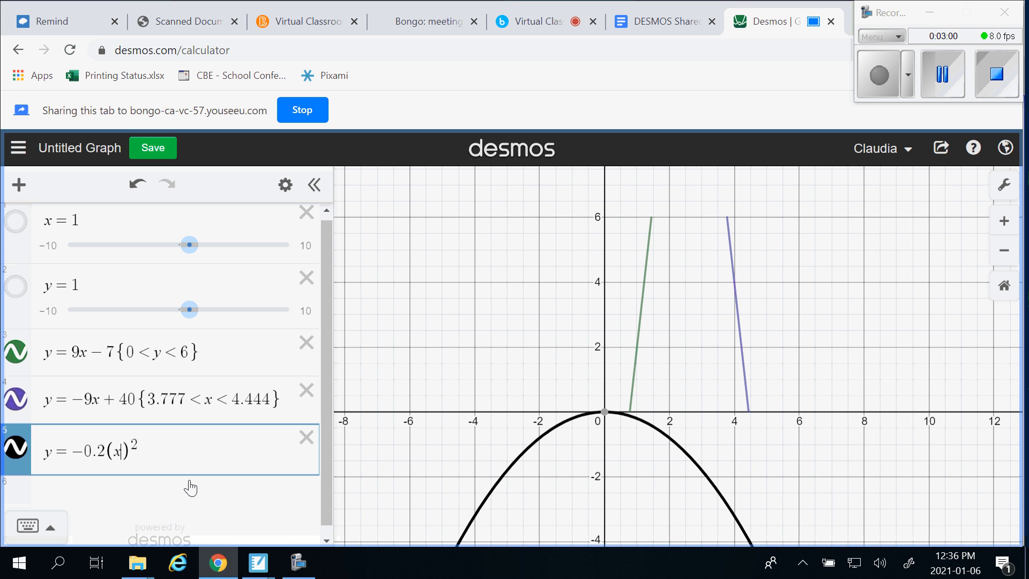
pyautogui.write('-3')
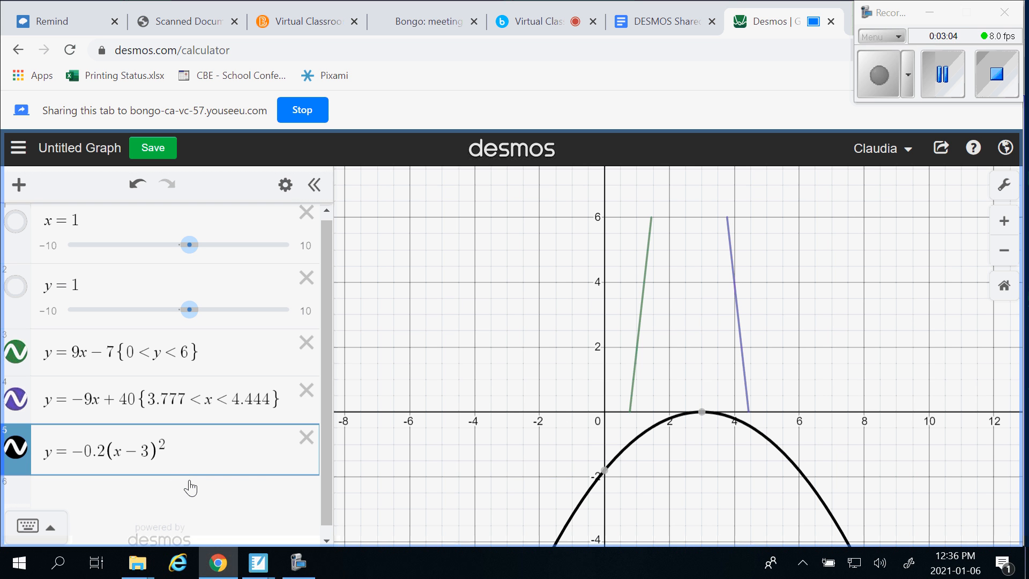
pyautogui.press('BackSpace')
pyautogui.write('2.5')
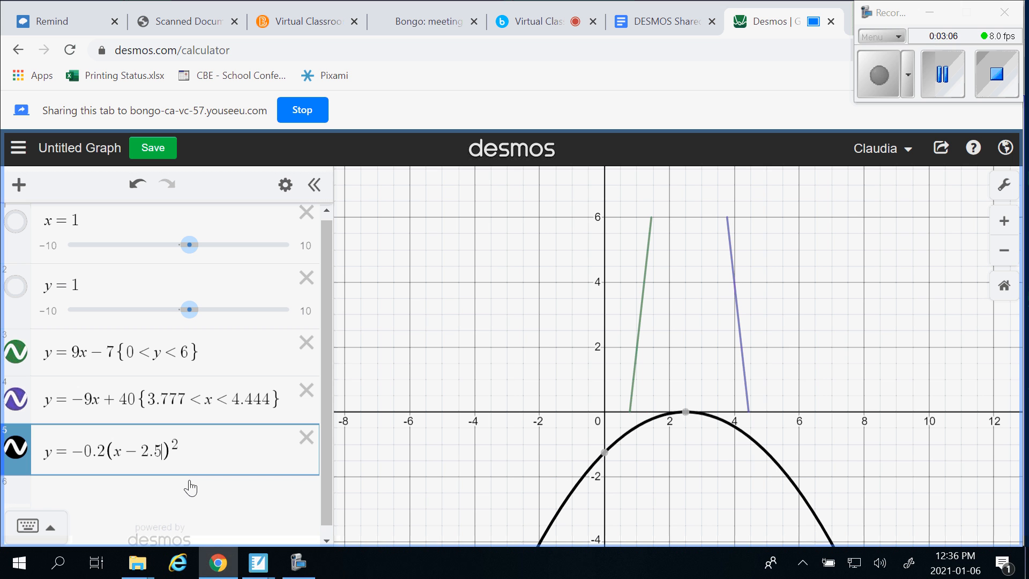
pyautogui.press('BackSpace')
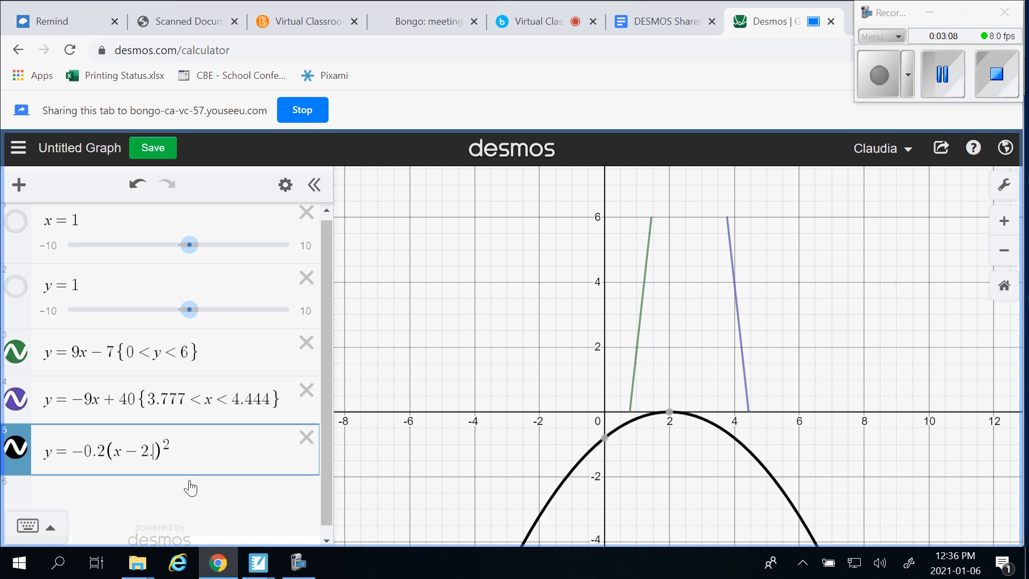
pyautogui.write('6')
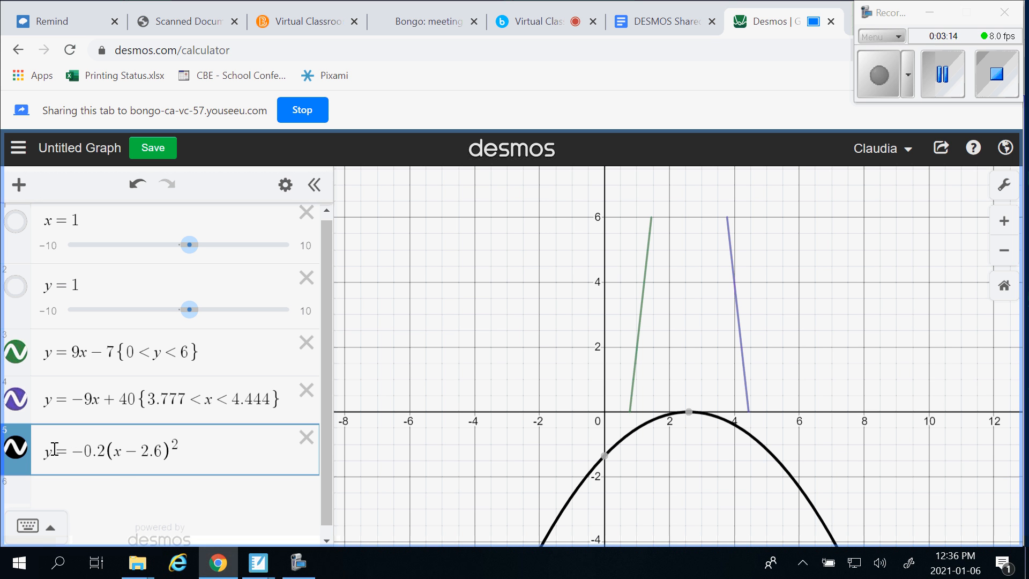
# Step: Shift the parabola upward by replacing y with (y − 7), then trying 6, and set it to (y − 6.5)
pyautogui.moveTo(52, 451); pyautogui.dragTo(47, 451)
pyautogui.write('(y')
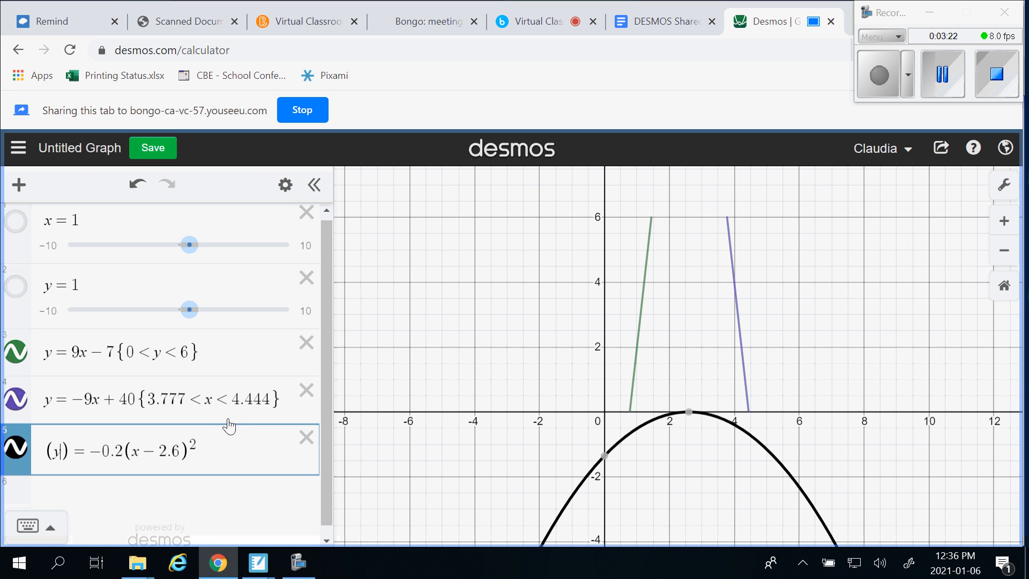
pyautogui.write('-7')
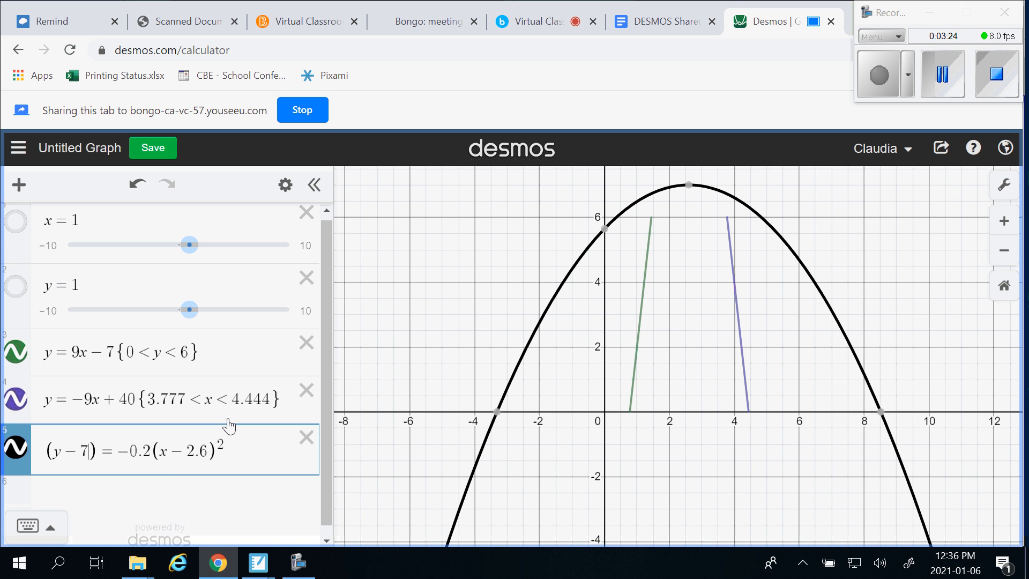
pyautogui.press('BackSpace')
pyautogui.write('6')
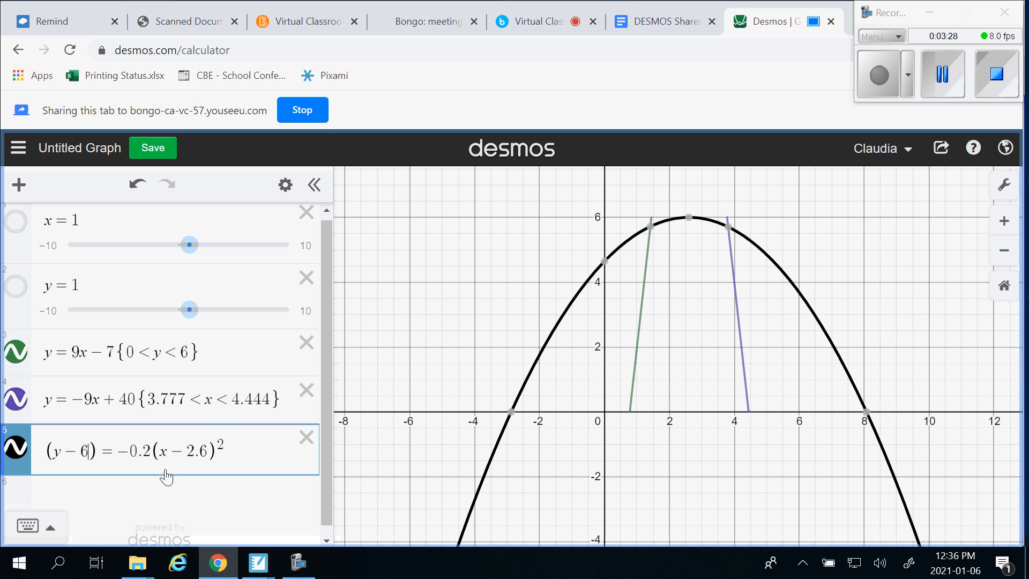
pyautogui.write('.5')
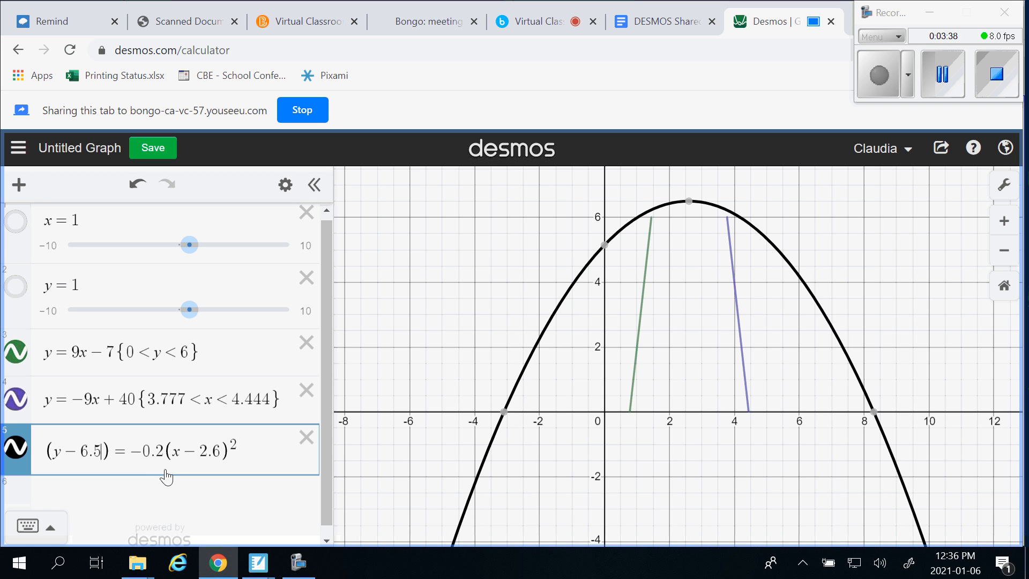
# Step: Try a vertical shift of 7 for the parabola again and restore the shift of 6.5
pyautogui.press('BackSpace')
pyautogui.press('BackSpace')
pyautogui.write('7')
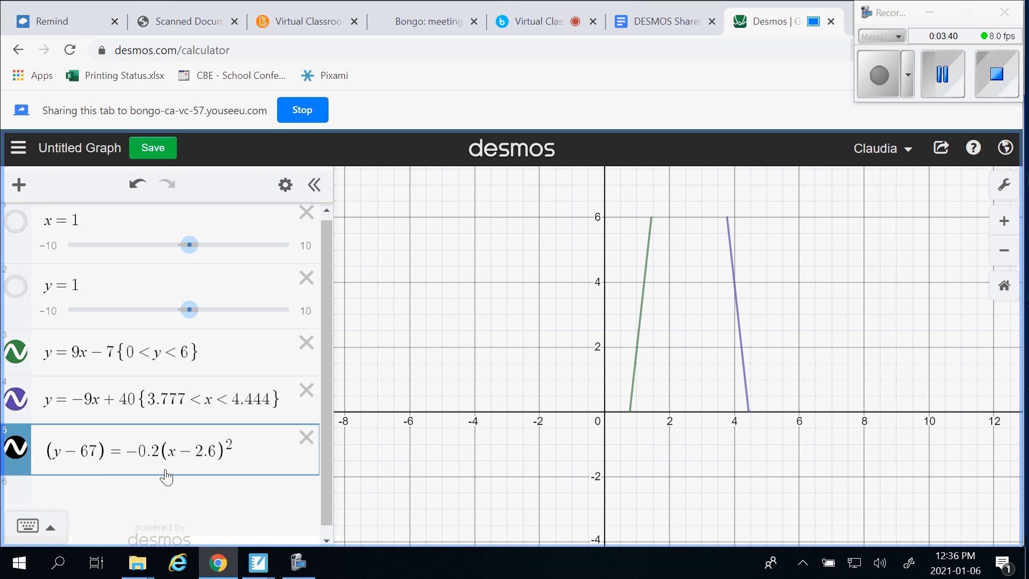
pyautogui.press('BackSpace')
pyautogui.press('BackSpace')
pyautogui.write('7')
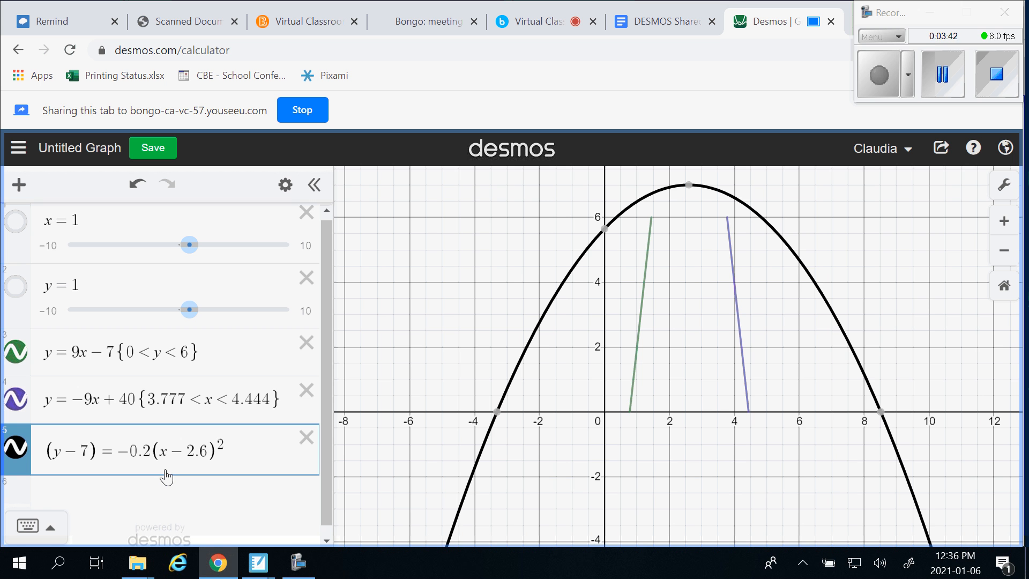
pyautogui.press('BackSpace')
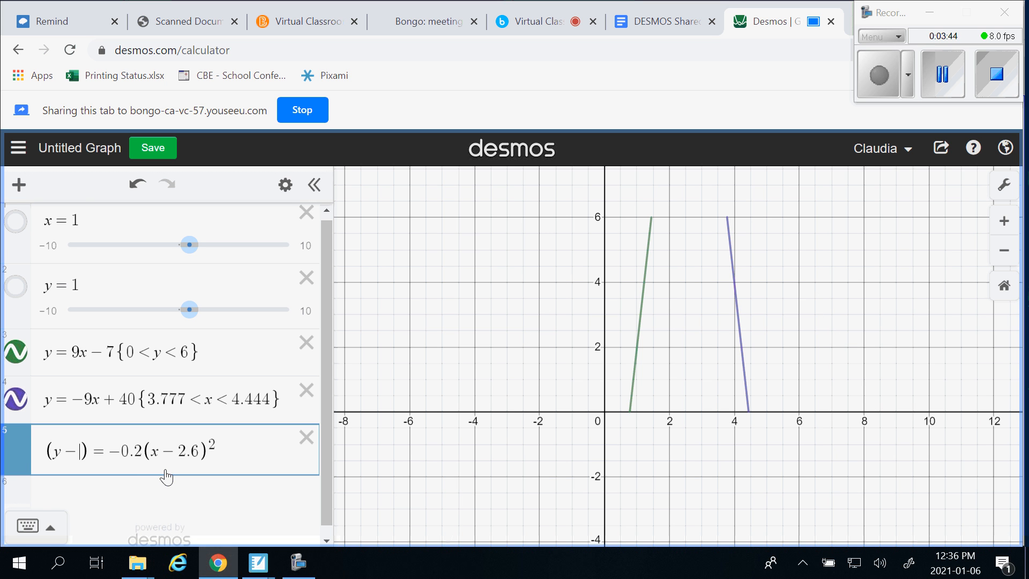
pyautogui.write('6.5')
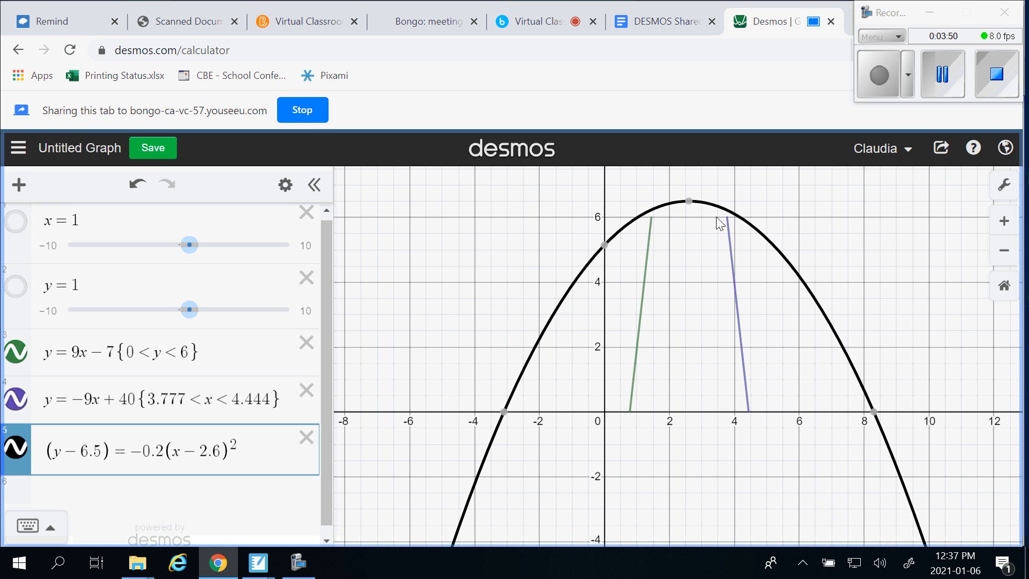
# Step: Set the parabola's coefficient to −0.3 and restrict the curve to the domain {1.42 < x < 3.77}
pyautogui.doubleClick(162, 452)
pyautogui.write('3')
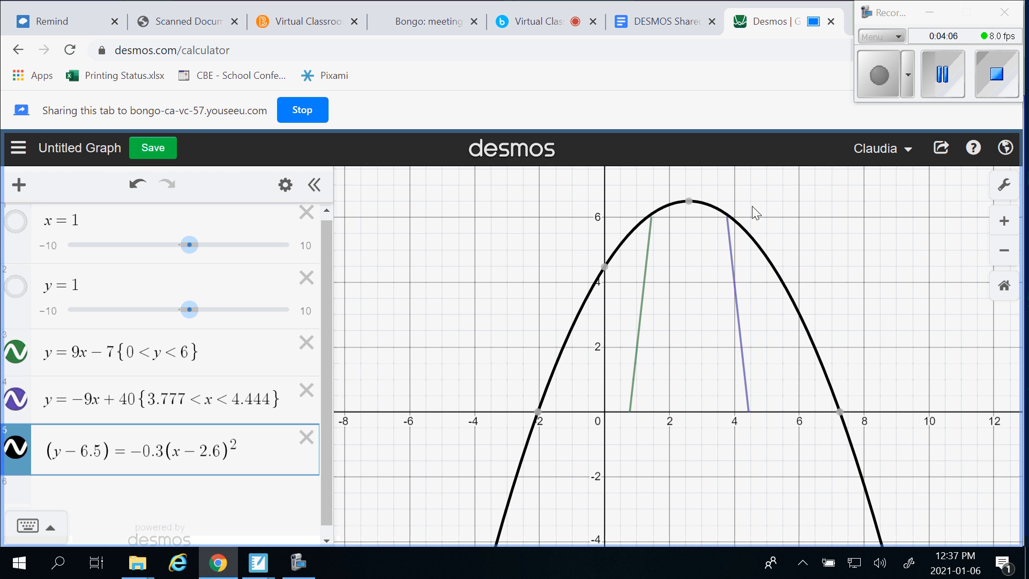
pyautogui.click(651, 215)
pyautogui.write('{1')
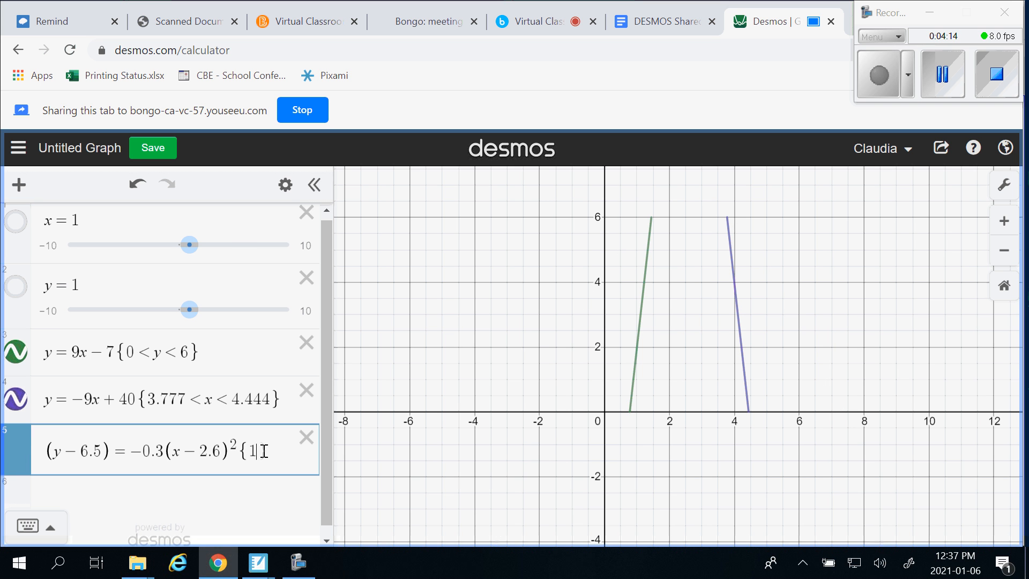
pyautogui.write('.42<x<3.77')
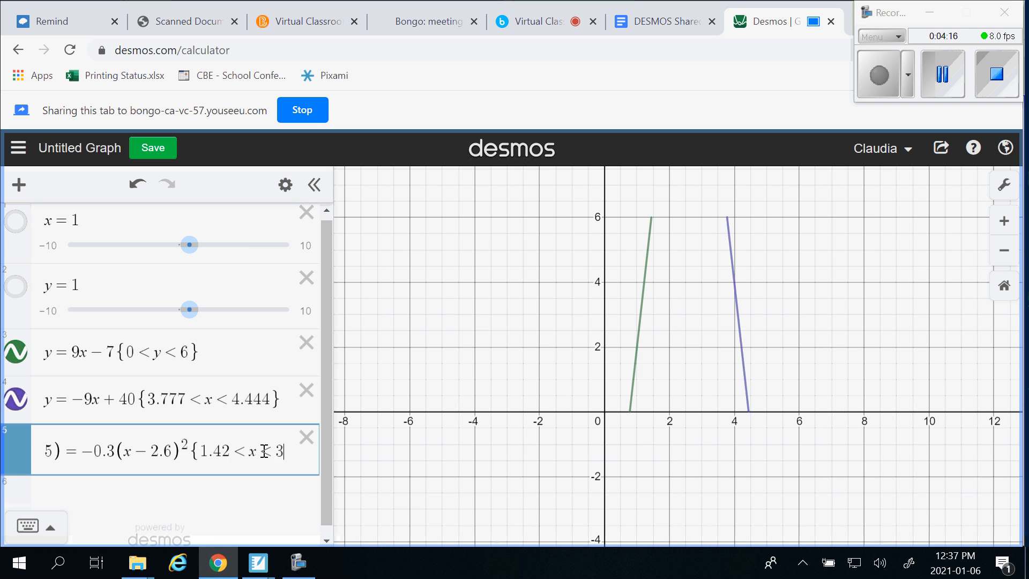
pyautogui.write('}')
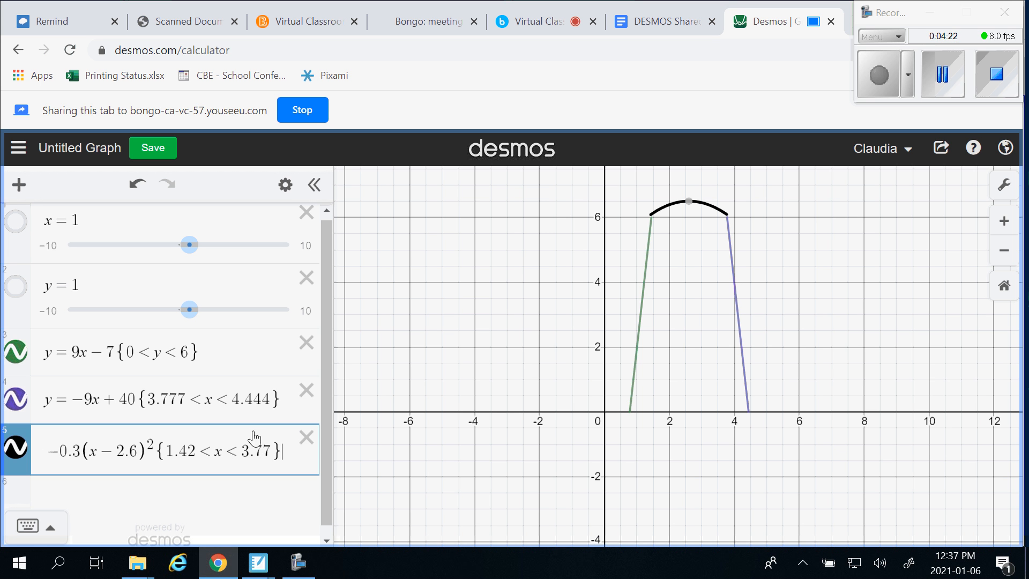
pyautogui.click(708, 362)
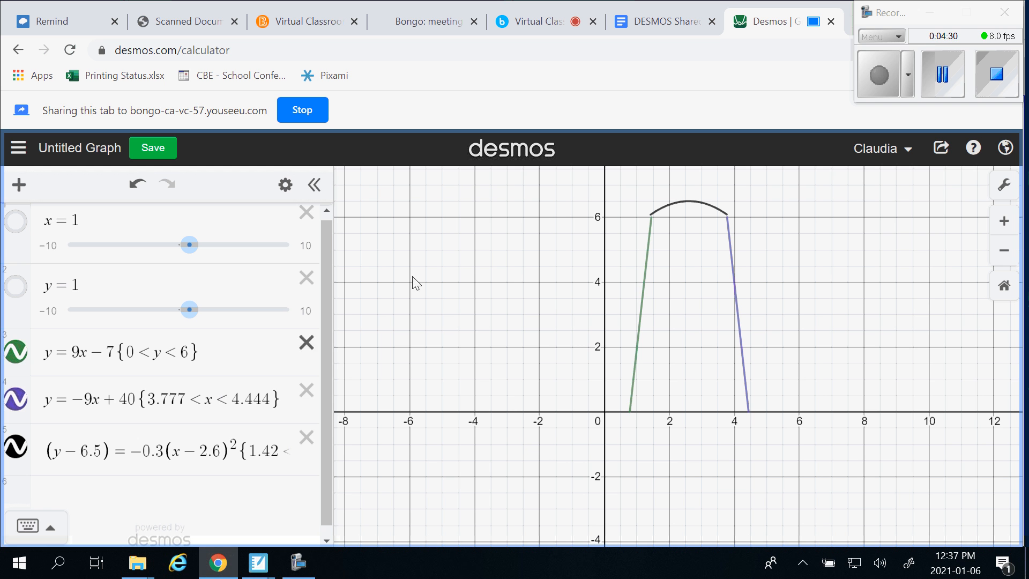
# Step: Consult the circle formula in the SMART Notebook notes and add (x − h)^2 + (y − k)^2 = r^2 as a new expression
pyautogui.click(957, 80)
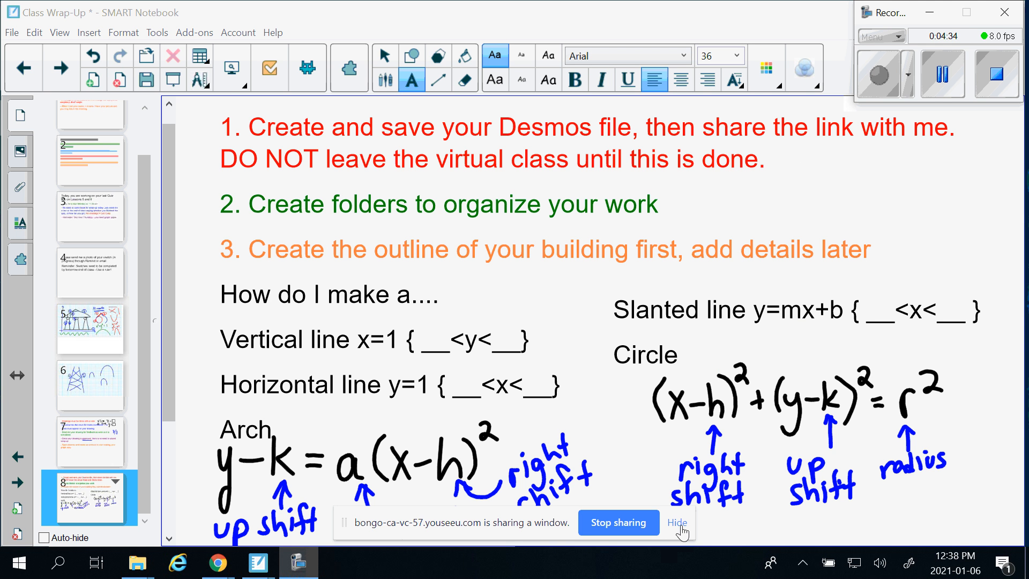
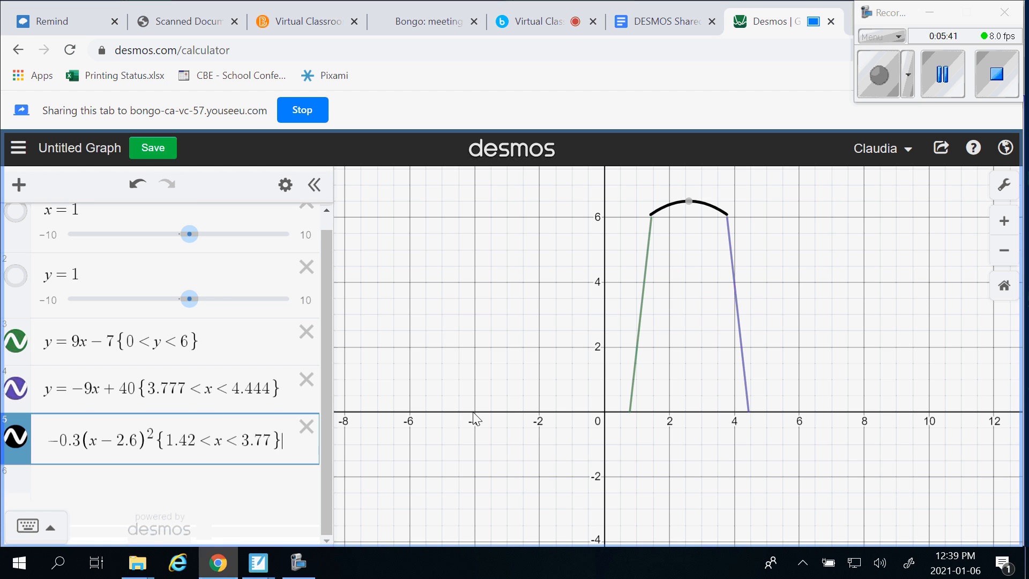
pyautogui.press('Return')
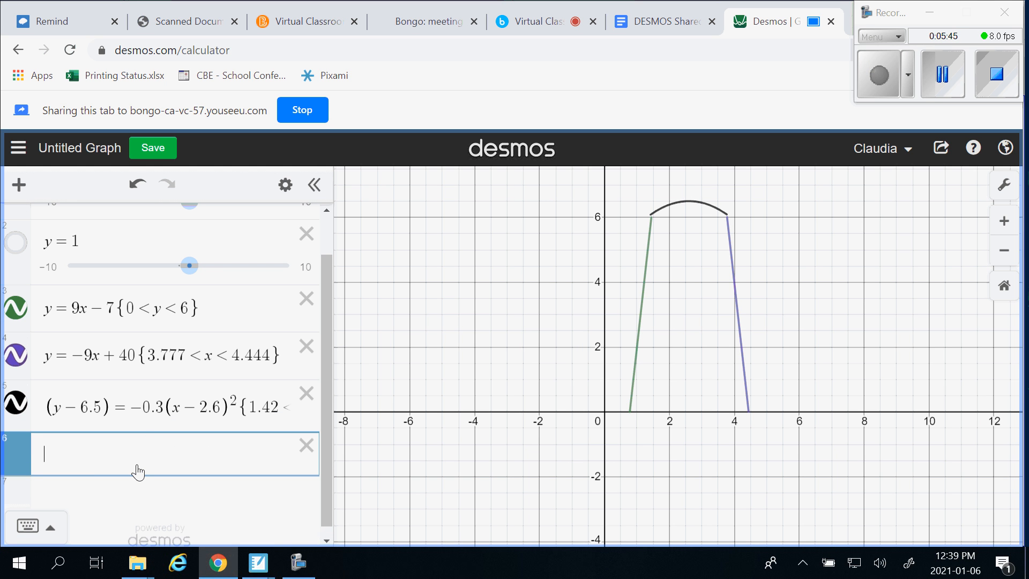
pyautogui.write('(x-h)')
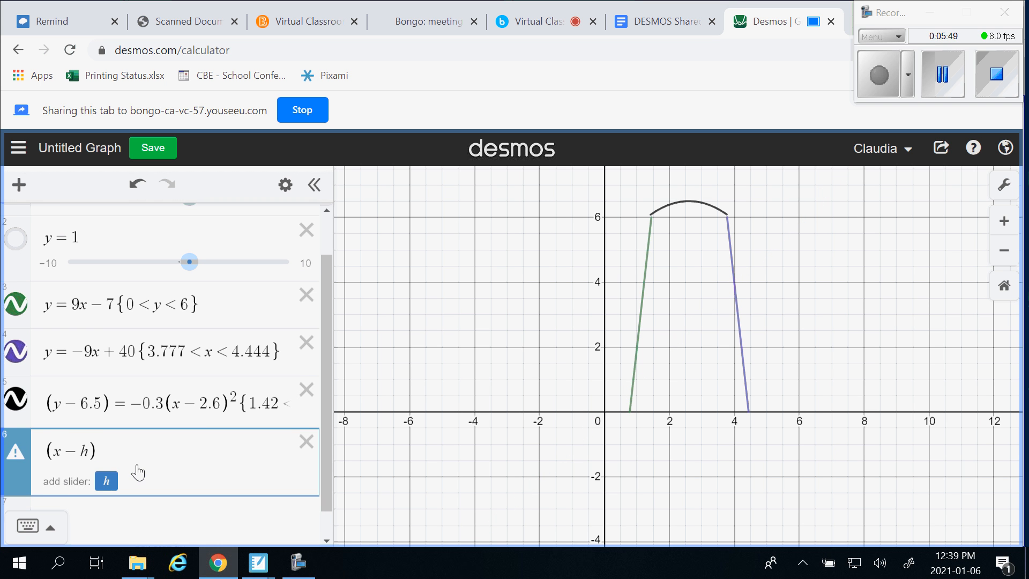
pyautogui.write('^2')
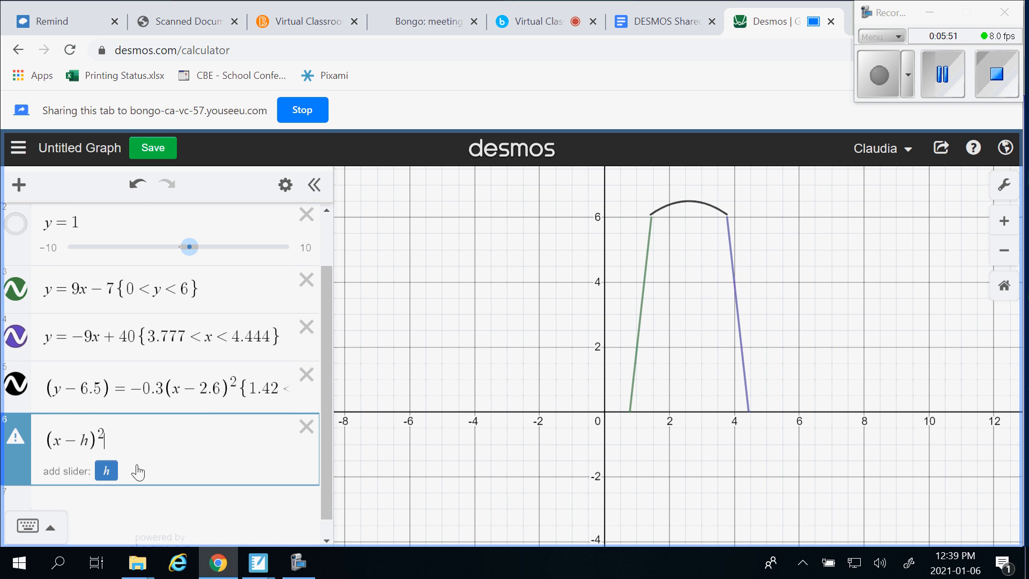
pyautogui.press('Right')
pyautogui.write('+(y-')
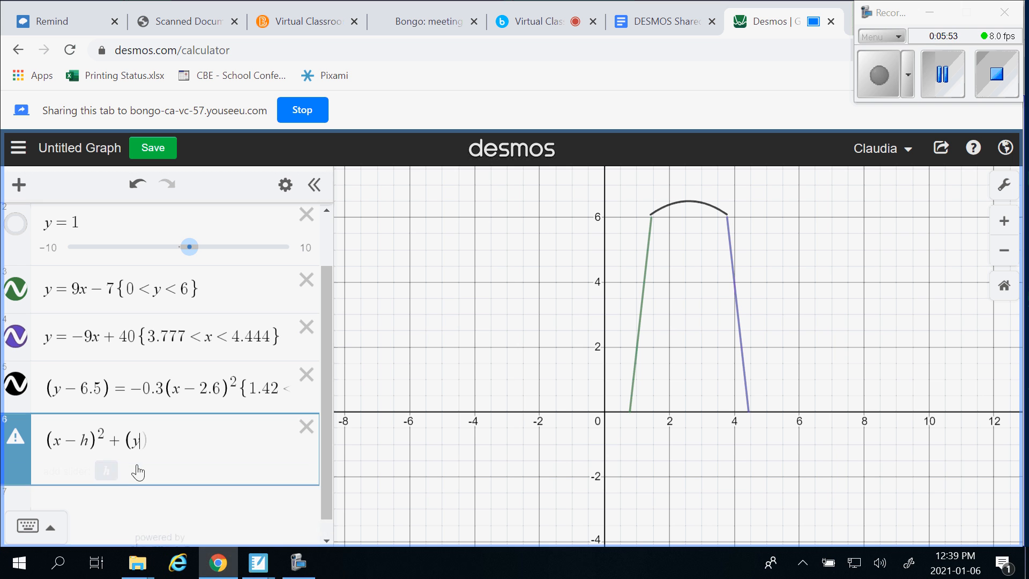
pyautogui.write('k)')
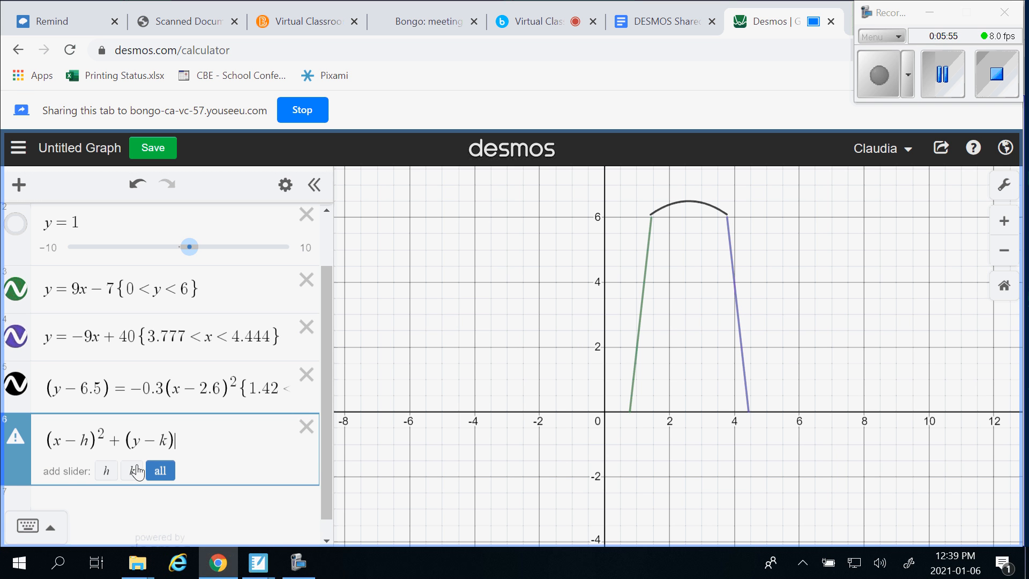
pyautogui.write('^2=r^2')
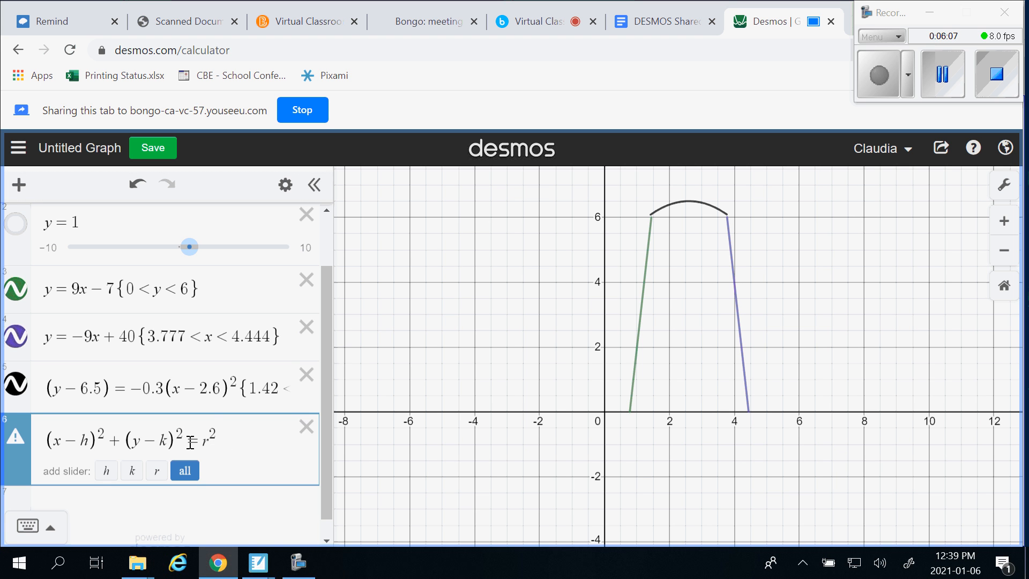
# Step: Replace h, k and r in the circle equation with 1, giving (x − 1)^2 + (y − 1)^2 = 1^2
pyautogui.moveTo(91, 441); pyautogui.dragTo(83, 439)
pyautogui.write('1')
pyautogui.moveTo(168, 432); pyautogui.dragTo(216, 433)
pyautogui.write('1')
pyautogui.write('1')
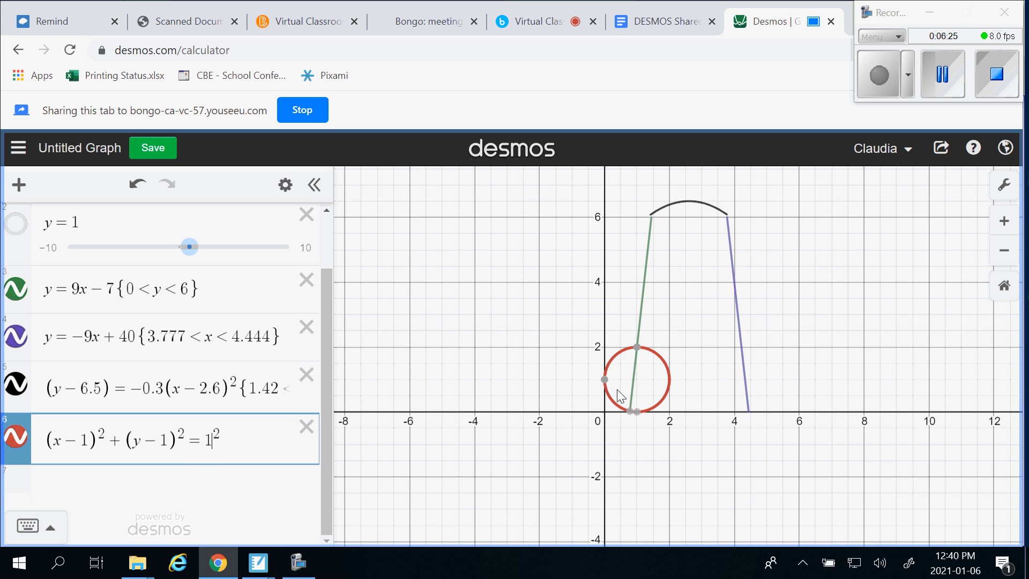
# Step: Raise the circle by trying (y − 3) and set its vertical term to (y − 4)
pyautogui.doubleClick(166, 441)
pyautogui.write('3')
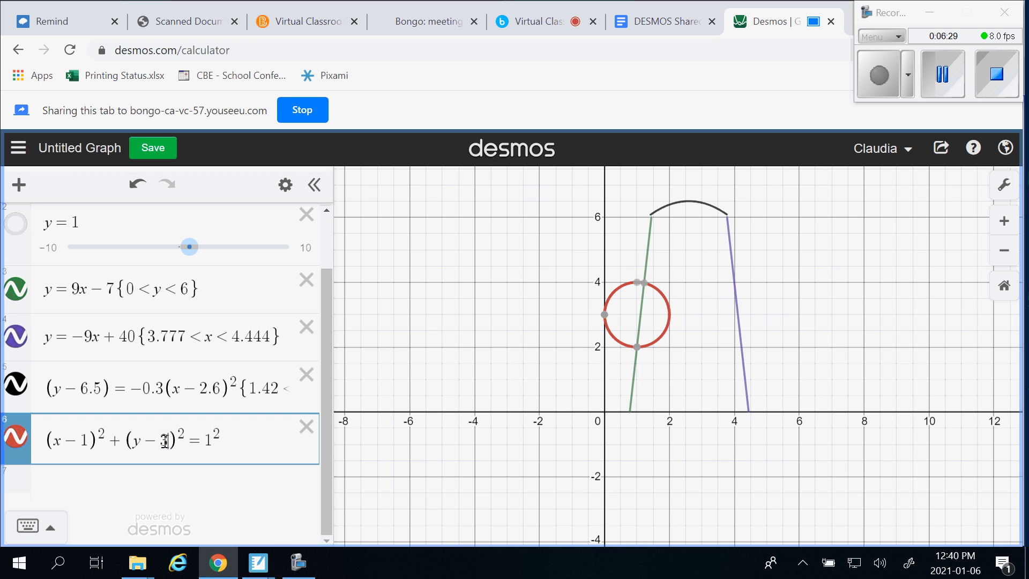
pyautogui.doubleClick(165, 441)
pyautogui.write('4')
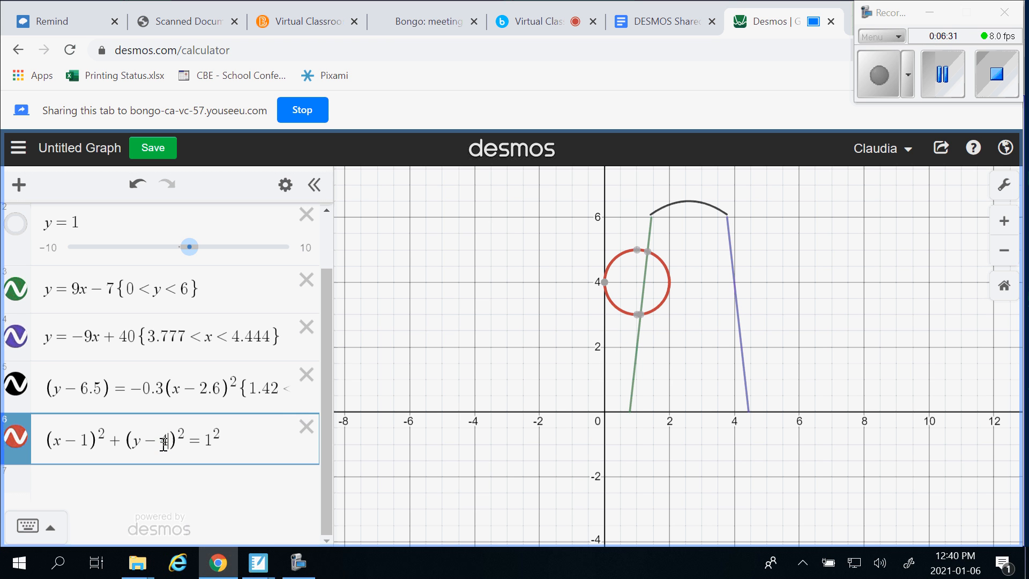
# Step: Centre the circle between the slanted lines by trying (x − 3) and (x − 2.5), and set its horizontal term to (x − 2.6)
pyautogui.doubleClick(85, 440)
pyautogui.write('3')
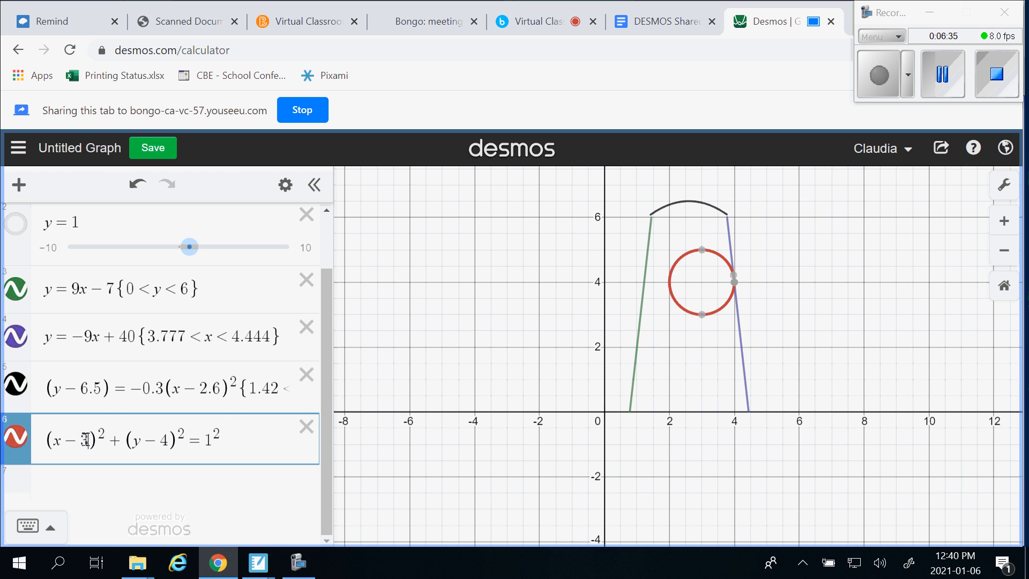
pyautogui.press('BackSpace')
pyautogui.write('2.5')
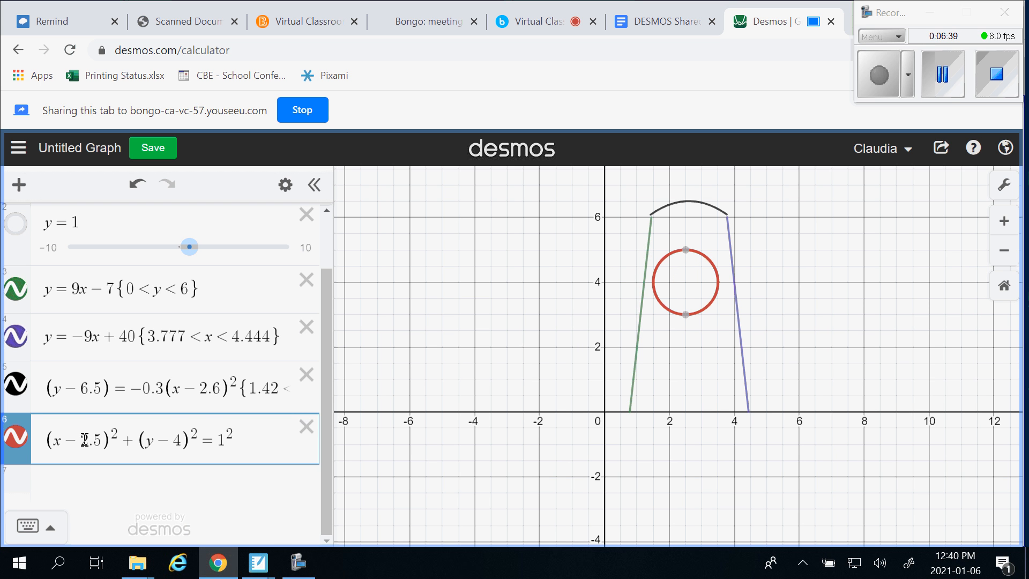
pyautogui.press('BackSpace')
pyautogui.write('6')
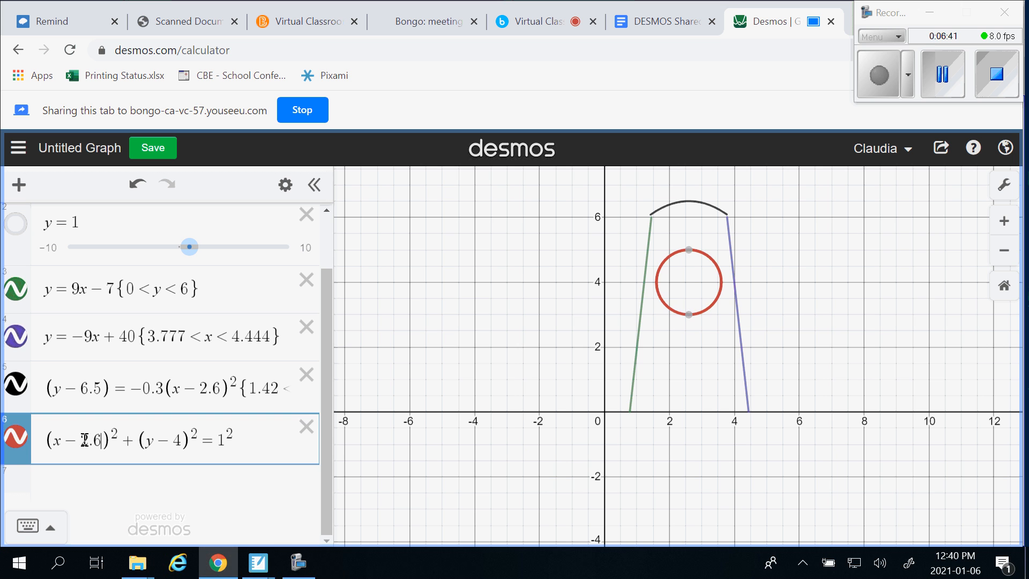
pyautogui.click(905, 359)
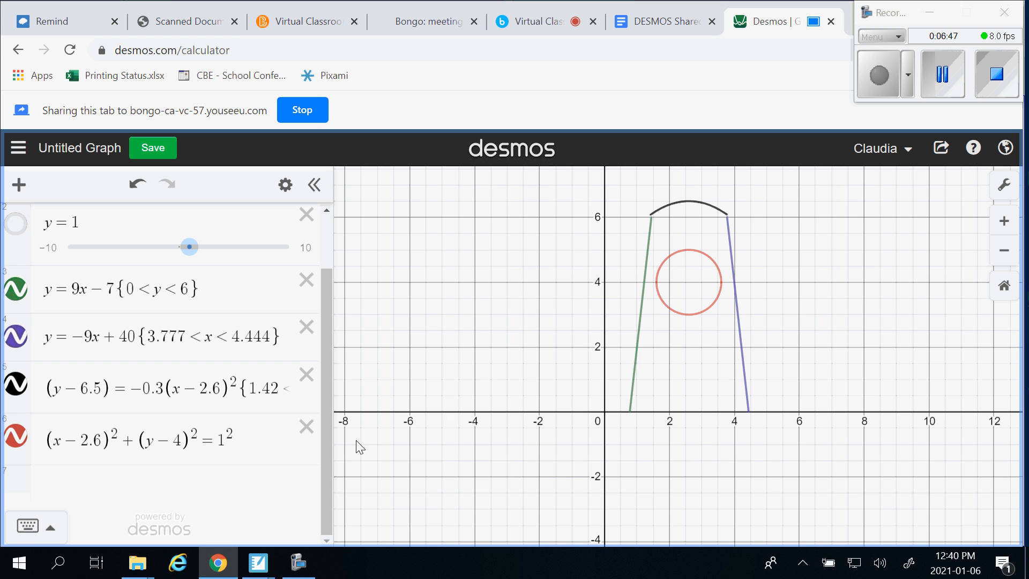
# Step: Add the origin-centred circle x^2 + y^2 = 1 as a new expression below the existing circle equation
pyautogui.click(261, 447)
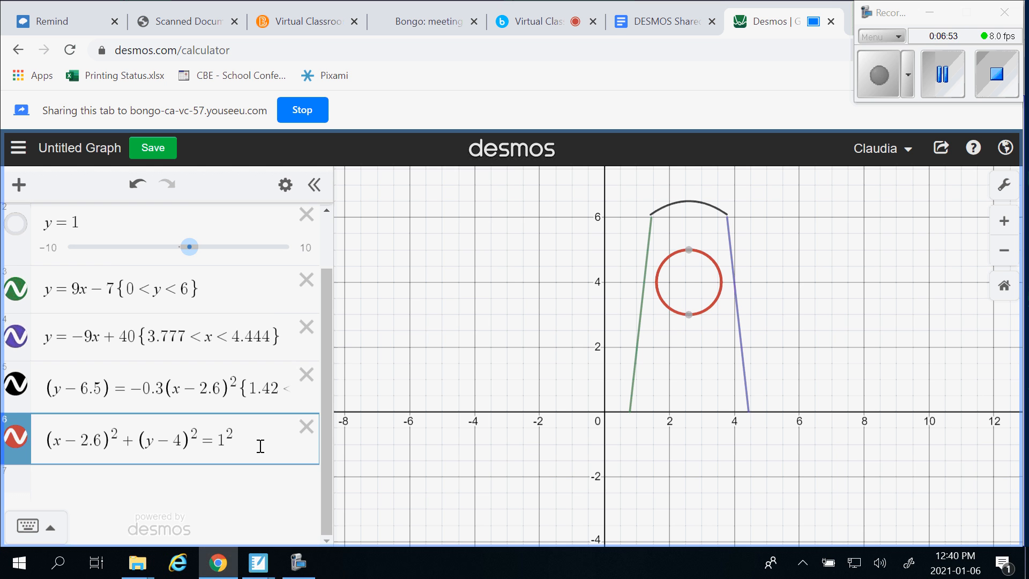
pyautogui.press('Return')
pyautogui.write('x^2')
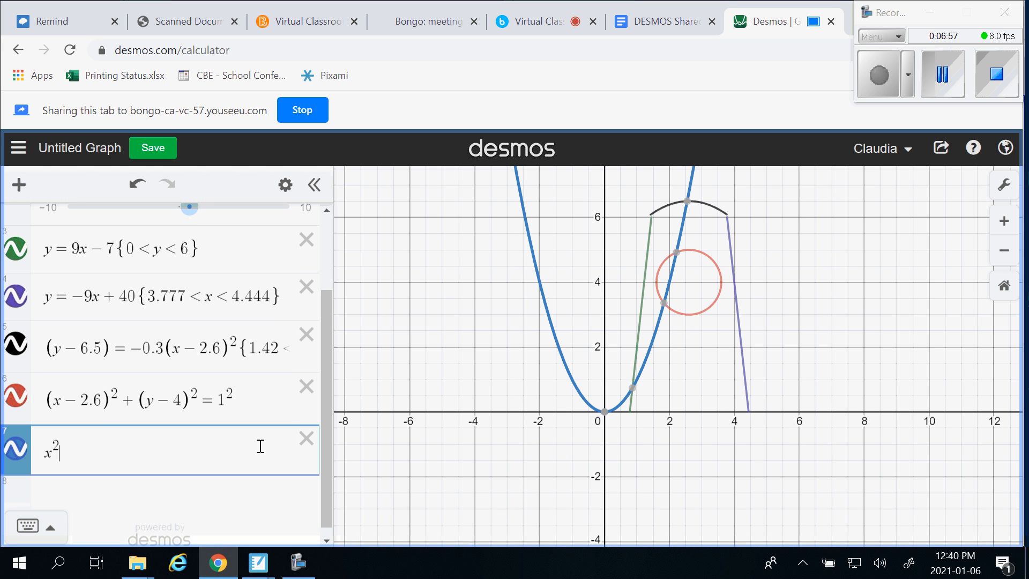
pyautogui.press('Right')
pyautogui.write('+')
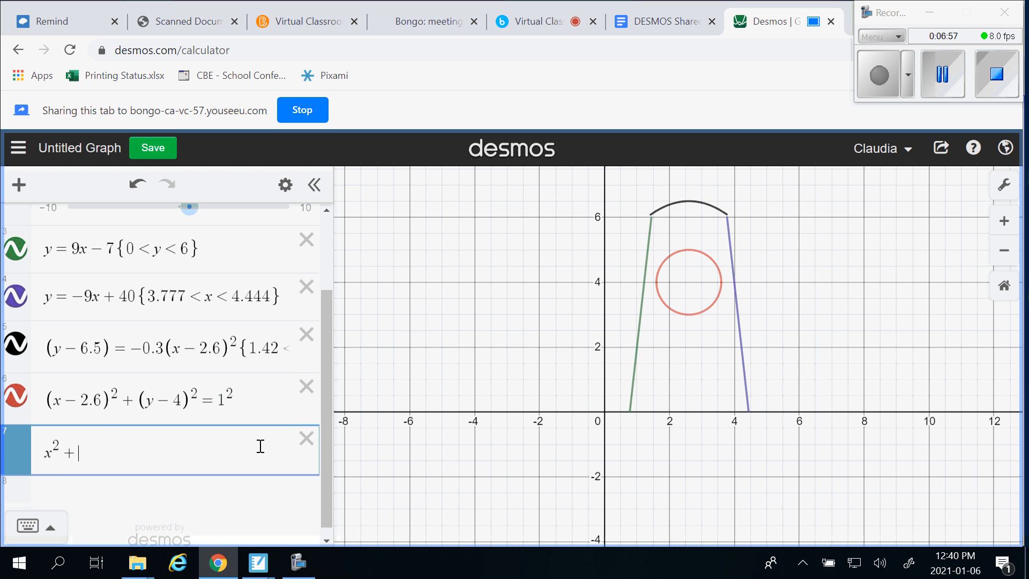
pyautogui.write('y^2')
pyautogui.press('Right')
pyautogui.write('=1')
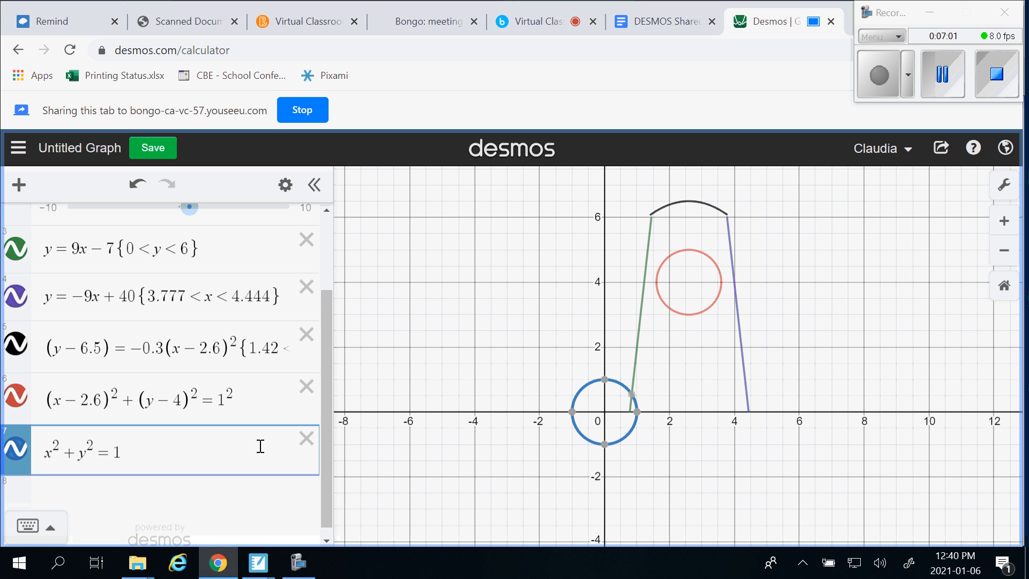
# Step: Enlarge the new circle by trying 8 and set the right side of its equation to 5
pyautogui.press('BackSpace')
pyautogui.write('8')
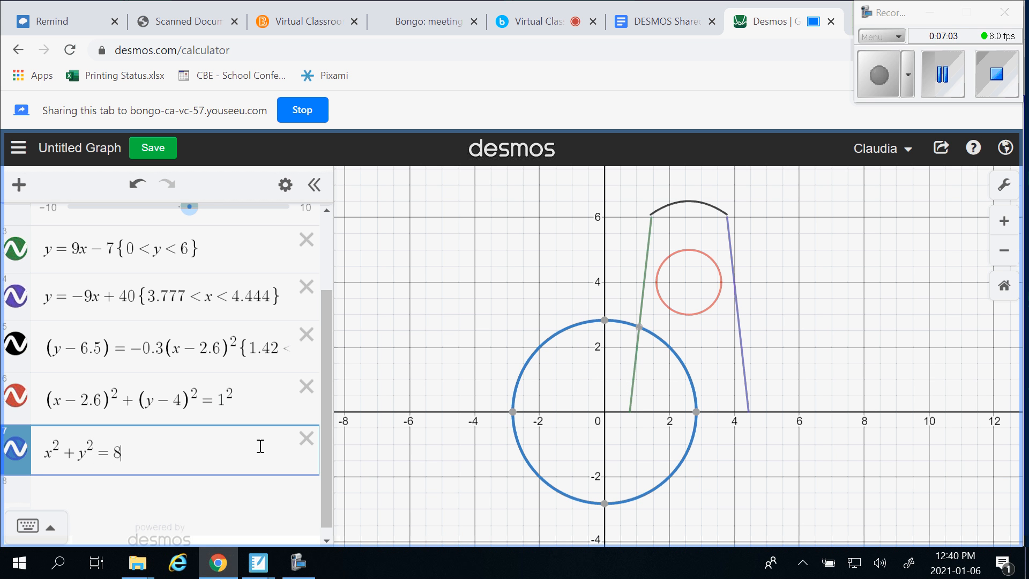
pyautogui.press('BackSpace')
pyautogui.write('5')
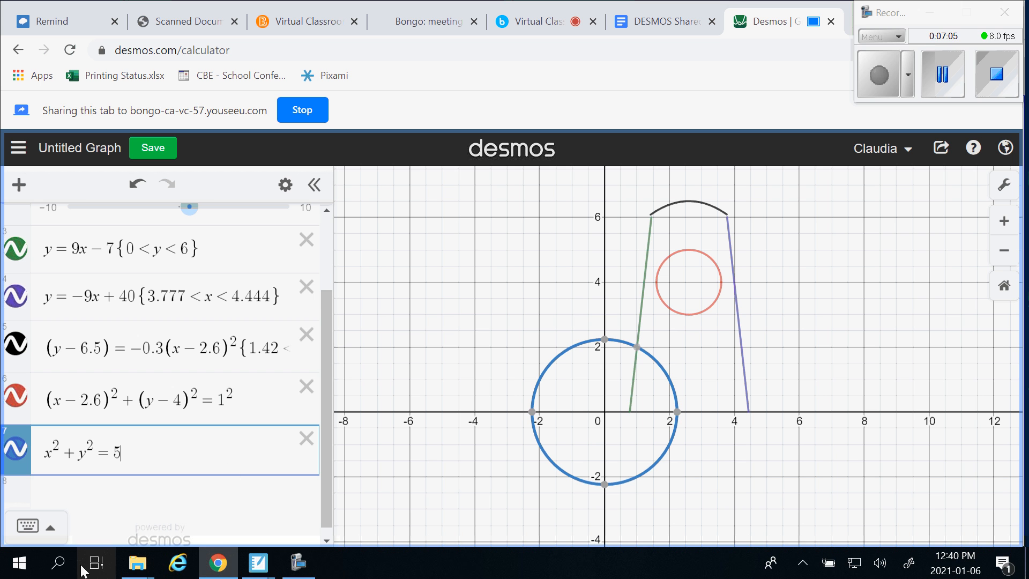
# Step: Shift the new circle by trying (x − 3), and set its terms to (x + 3)^2 and (y + 1)^2
pyautogui.moveTo(53, 453); pyautogui.dragTo(47, 453)
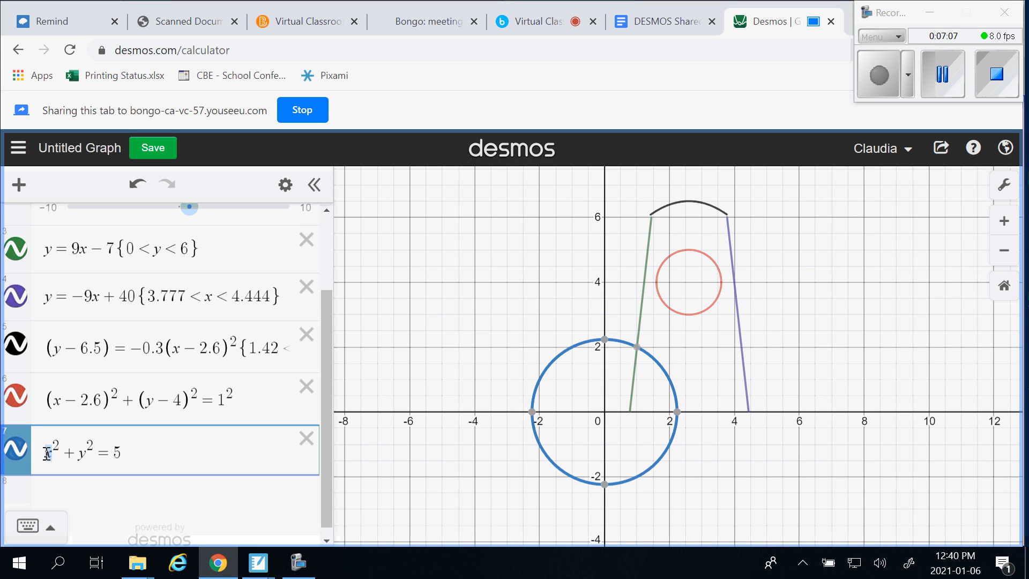
pyautogui.write('(x')
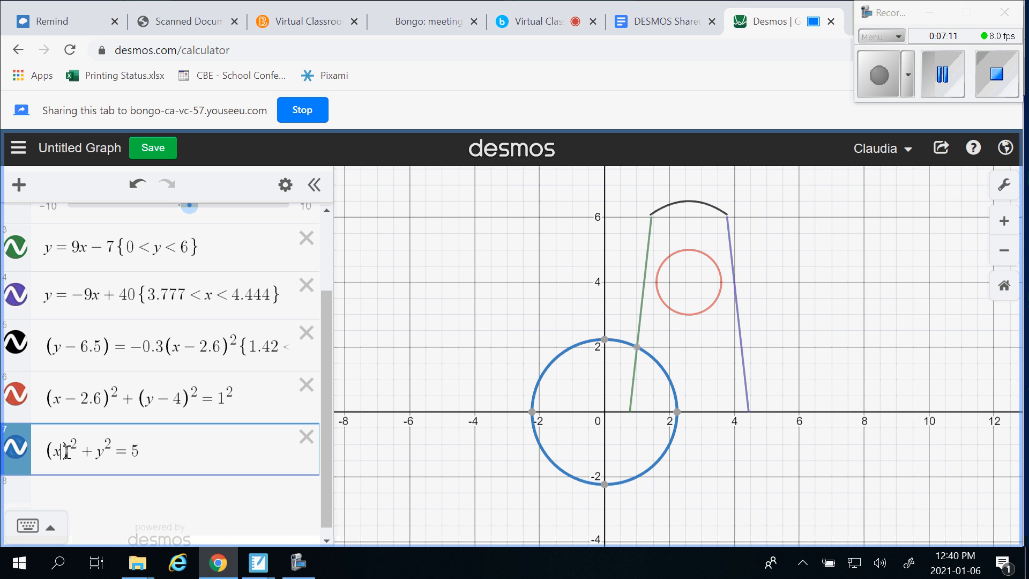
pyautogui.write('-3')
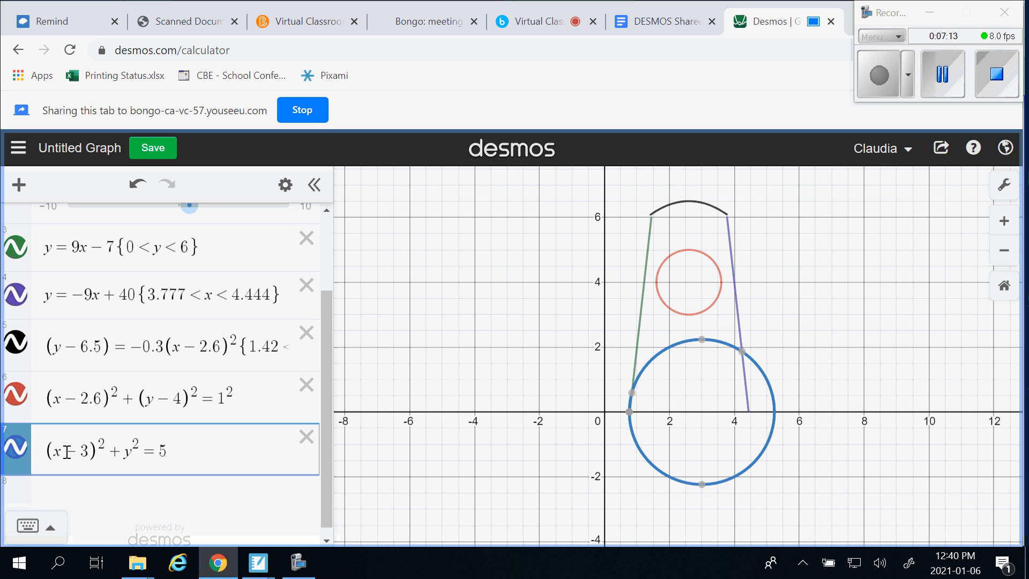
pyautogui.press('BackSpace')
pyautogui.press('BackSpace')
pyautogui.write('+3')
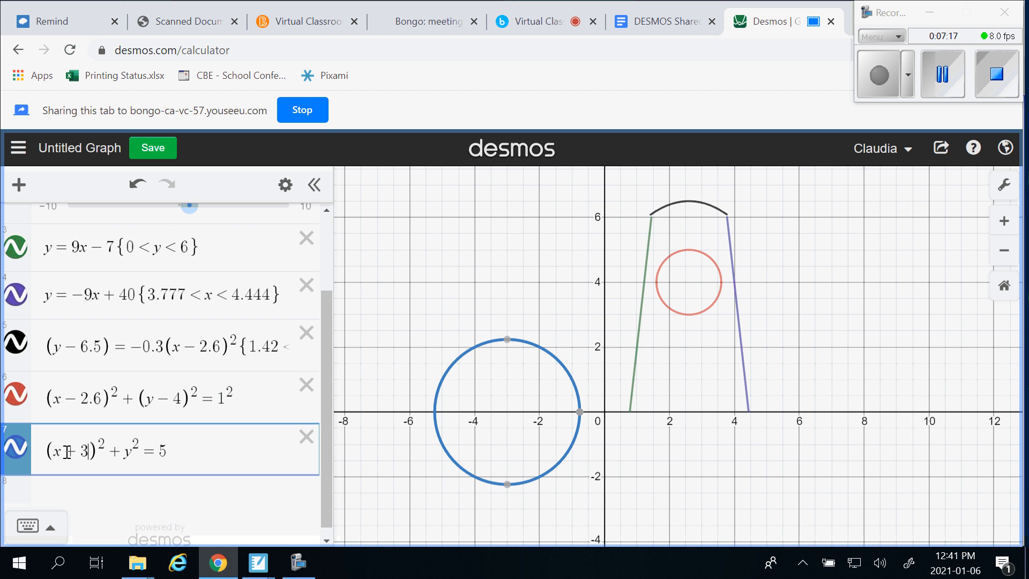
pyautogui.doubleClick(129, 453)
pyautogui.write('(y+1')
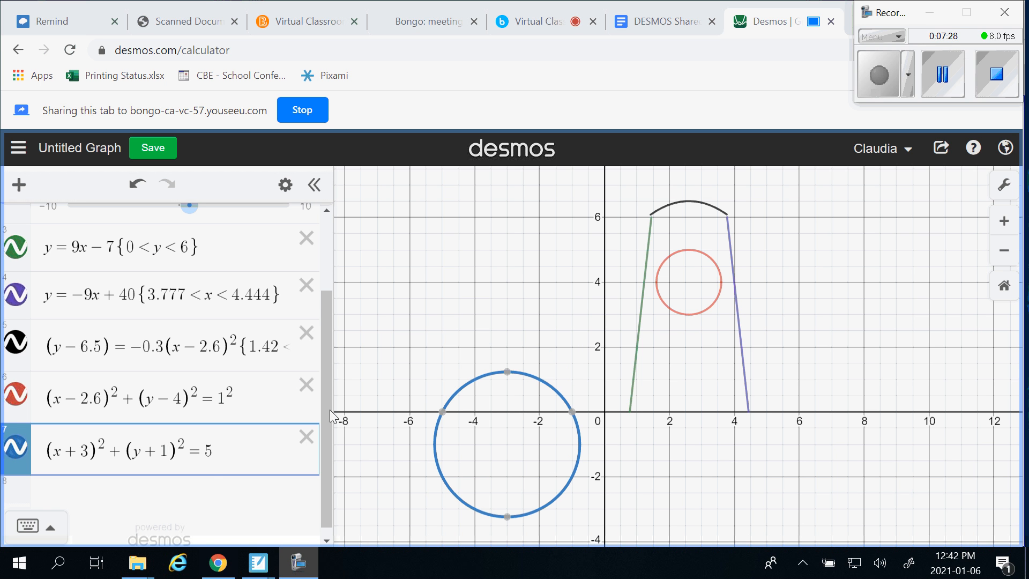
# Step: Try restricting the shifted circle to {0 < y < 2} and remove that restriction from its equation
pyautogui.click(242, 450)
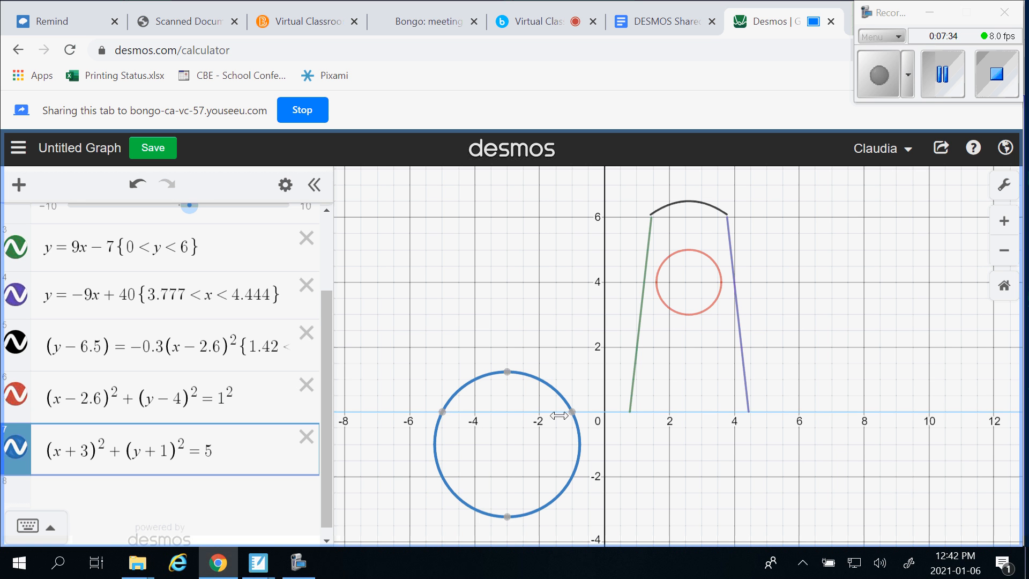
pyautogui.write('{0 ')
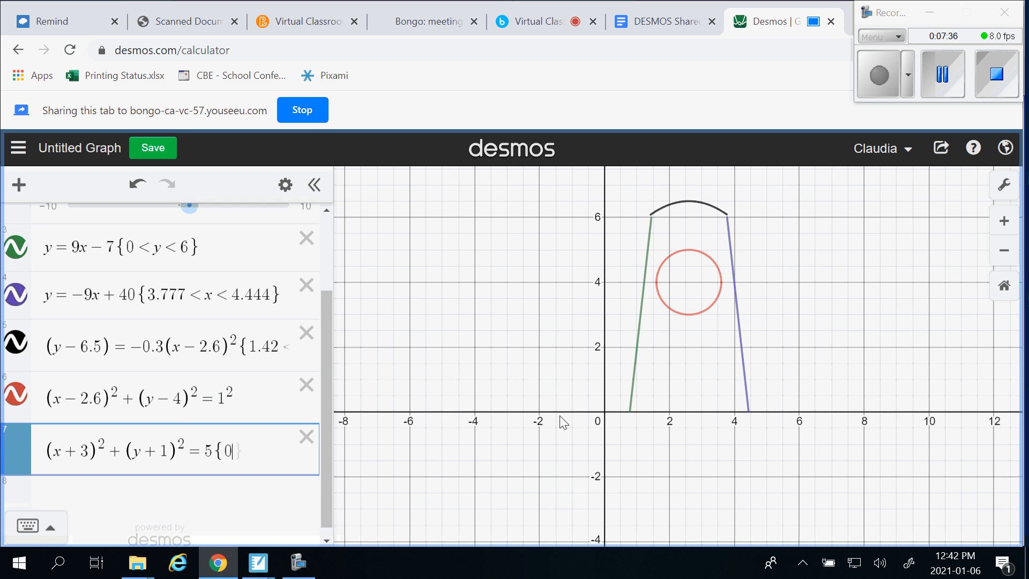
pyautogui.write('< y ')
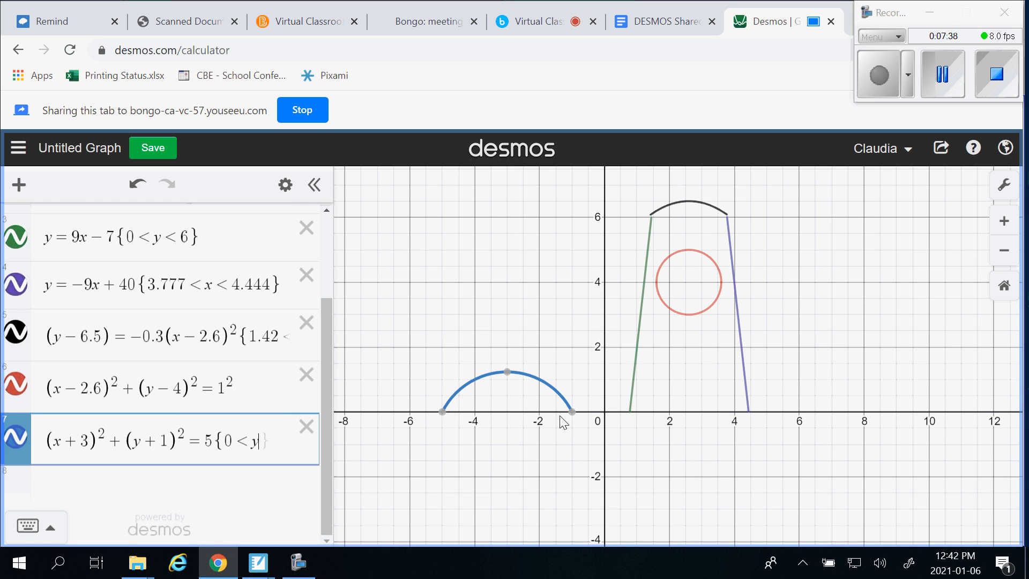
pyautogui.write('< 2')
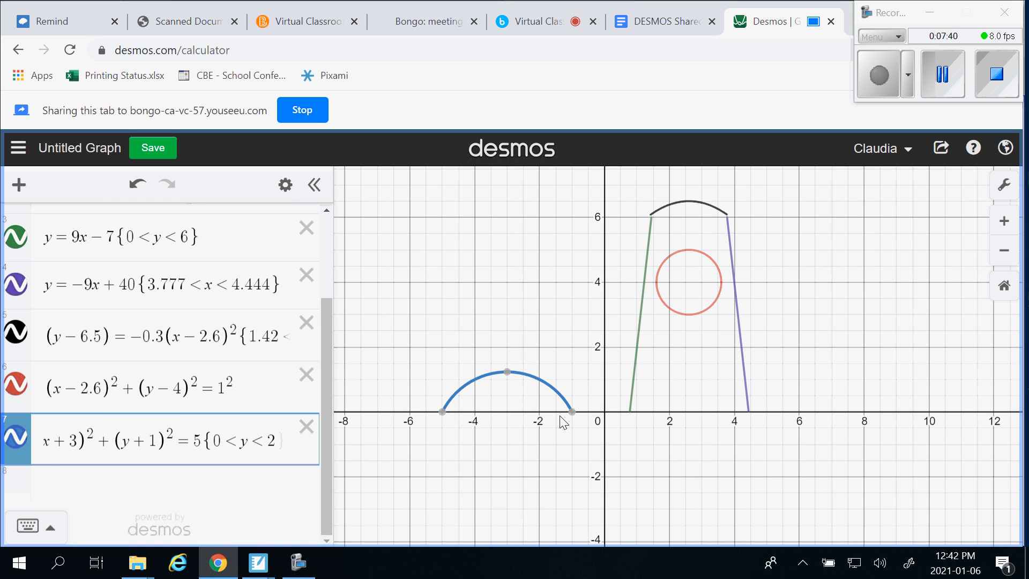
pyautogui.write('}')
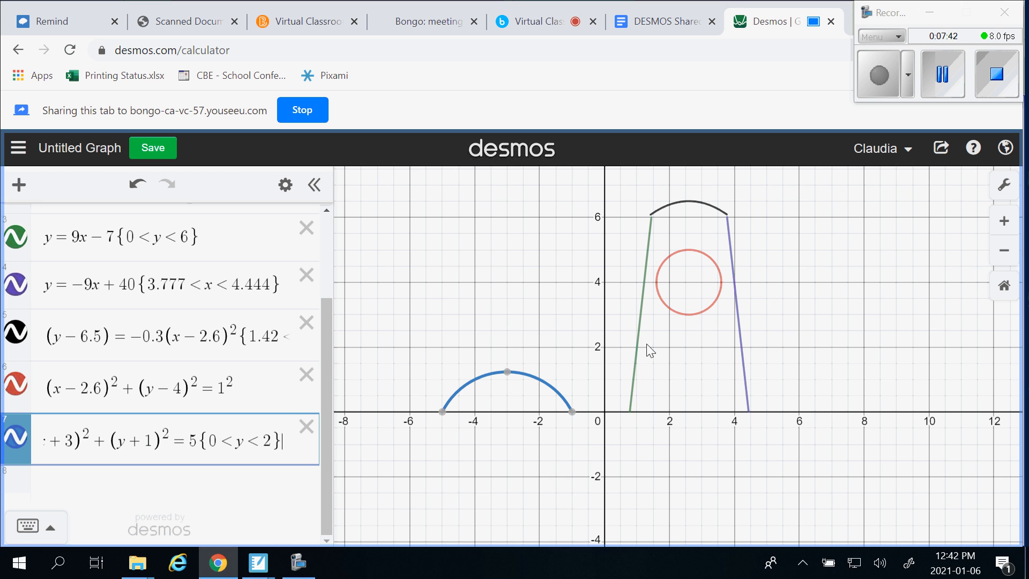
pyautogui.moveTo(507, 372)
pyautogui.moveTo(283, 441); pyautogui.dragTo(219, 449)
pyautogui.press('BackSpace')
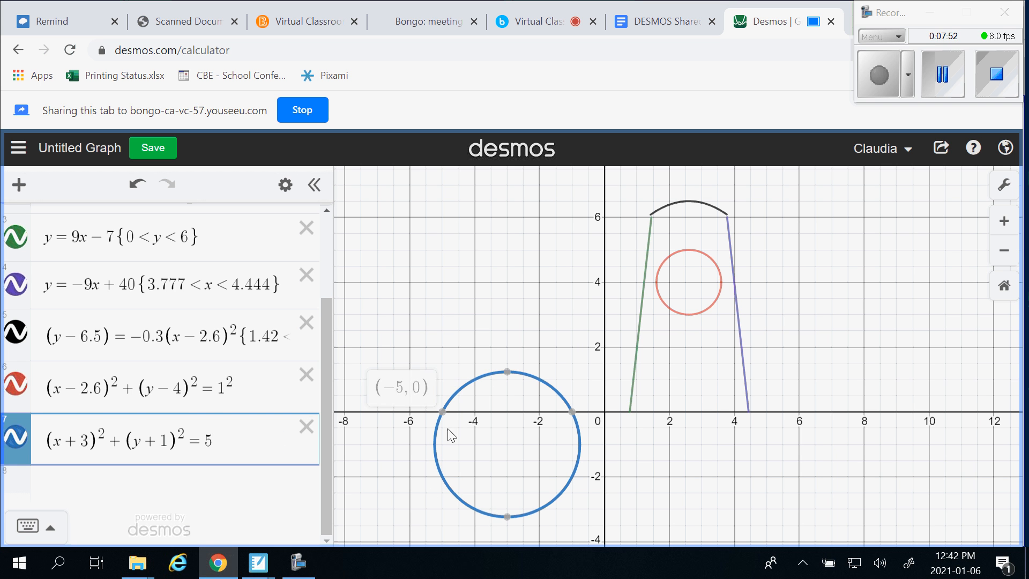
# Step: Restrict the shifted circle to its left half by adding {−6 < x < −3} to its equation
pyautogui.moveTo(500, 519)
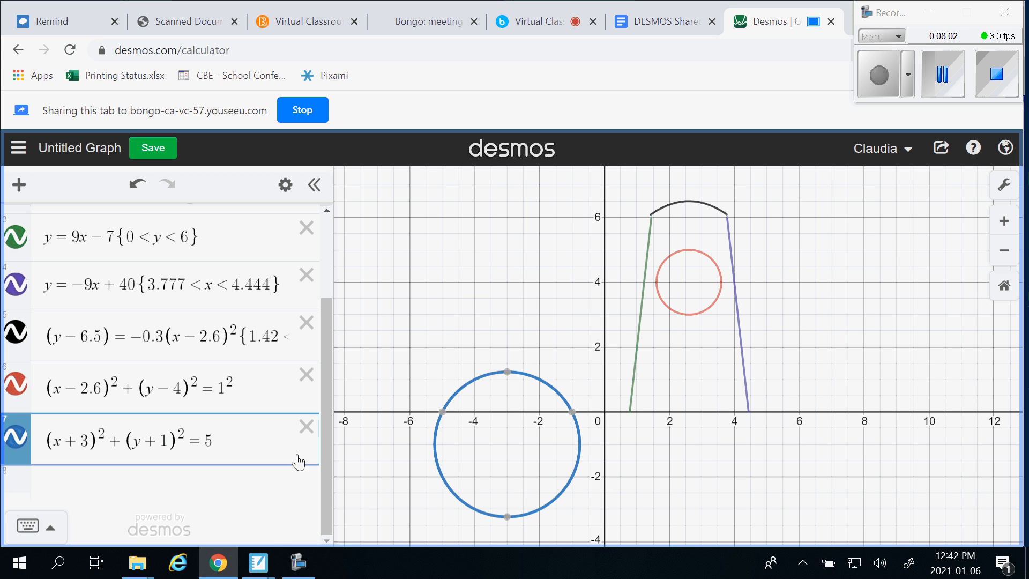
pyautogui.write('-6 < x < ')
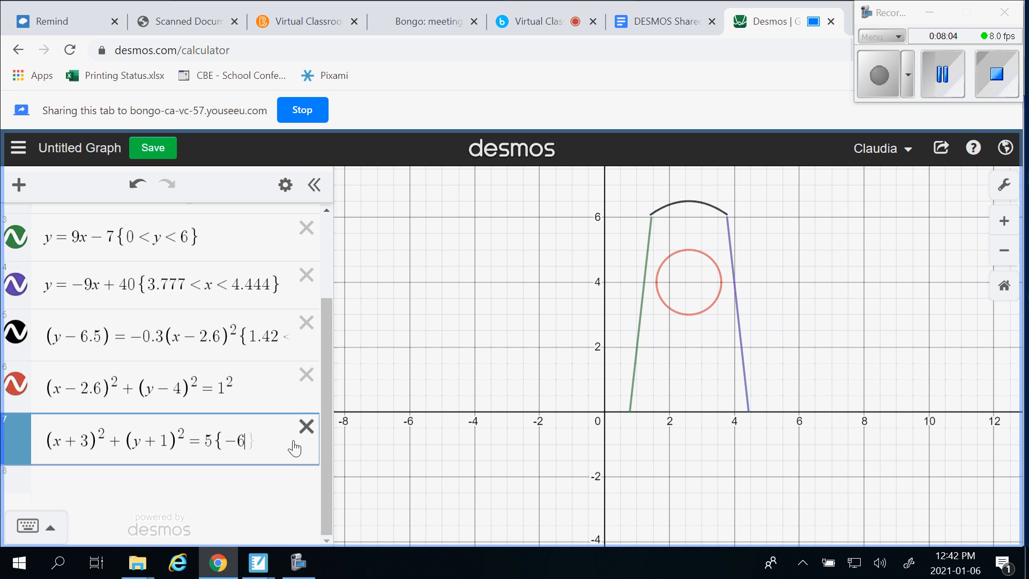
pyautogui.write('-3')
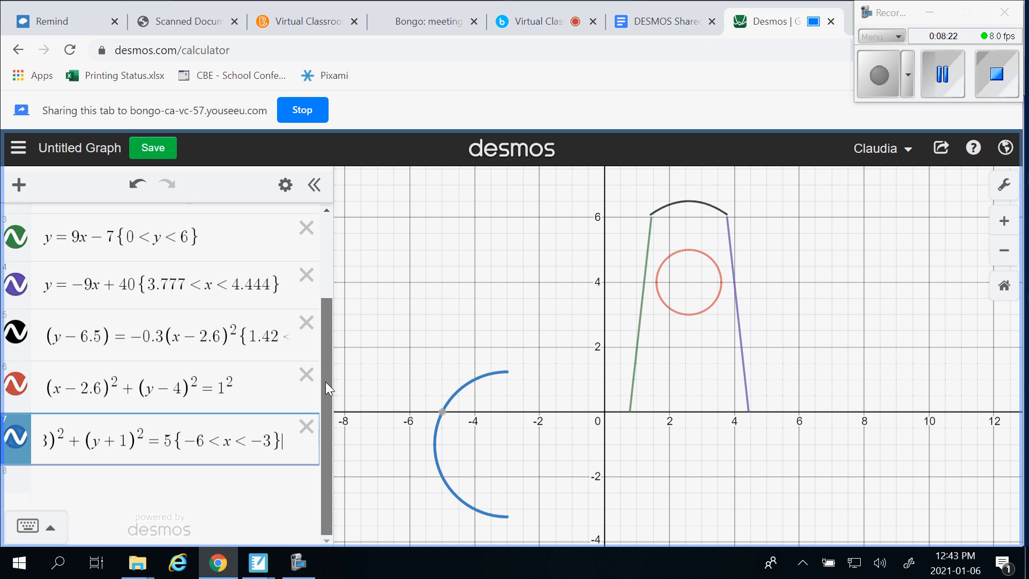
# Step: Show the hidden lines x = 1 and y = 1 on the graph
pyautogui.moveTo(326, 382); pyautogui.dragTo(353, 277)
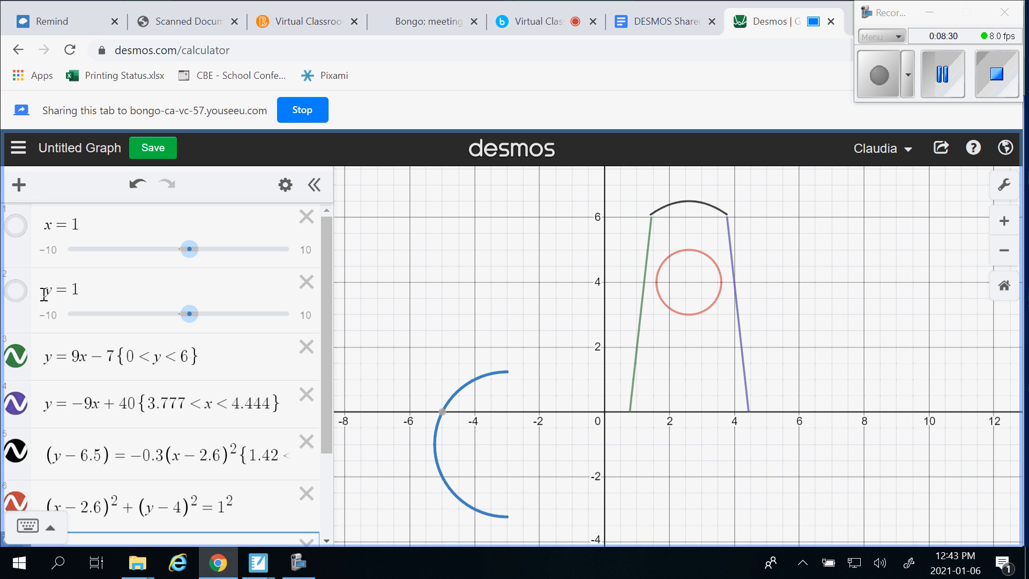
pyautogui.click(17, 225)
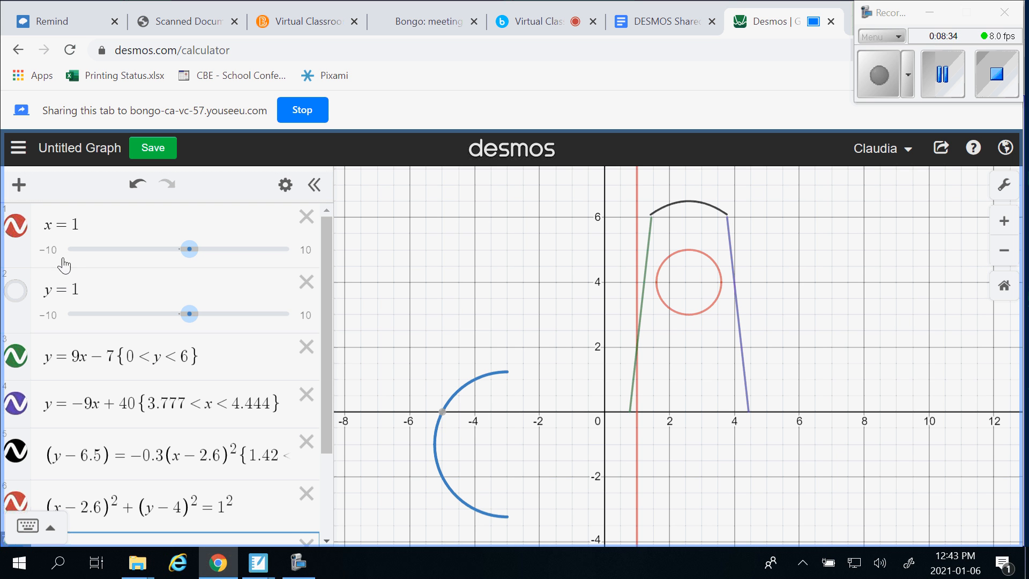
pyautogui.click(23, 296)
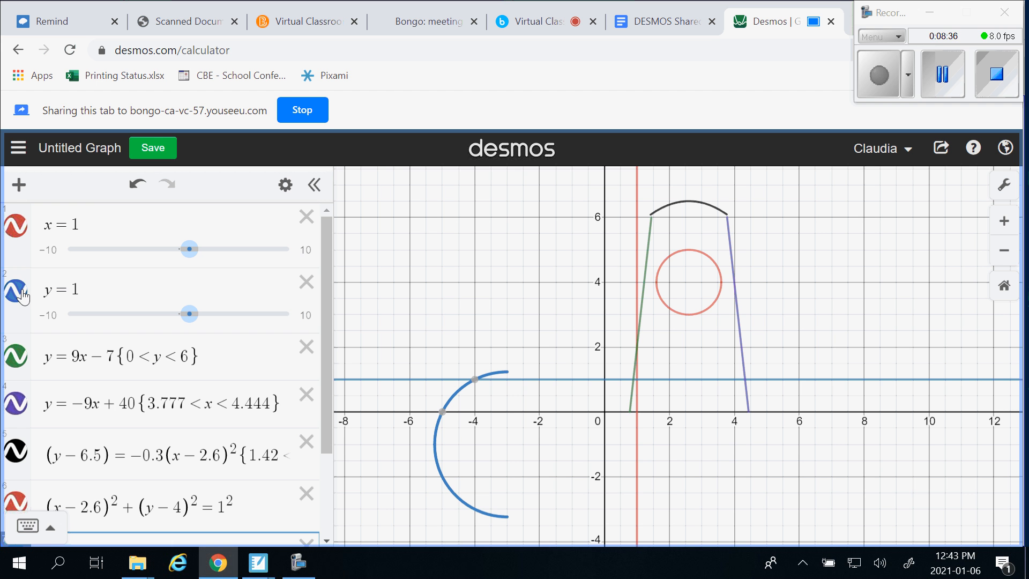